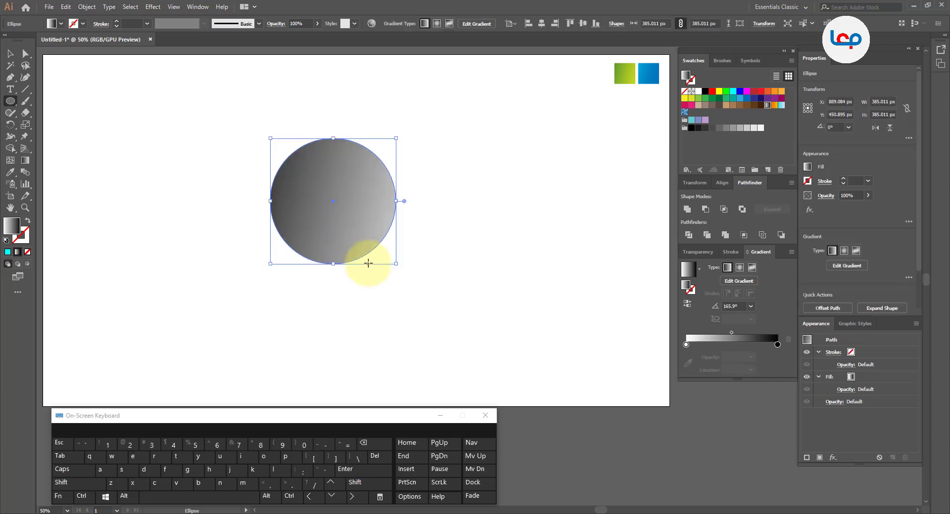
Fill the circle with dark gray and make a smaller copy beside it, about 261 px wide, in a lighter gray
left_click(719, 128)
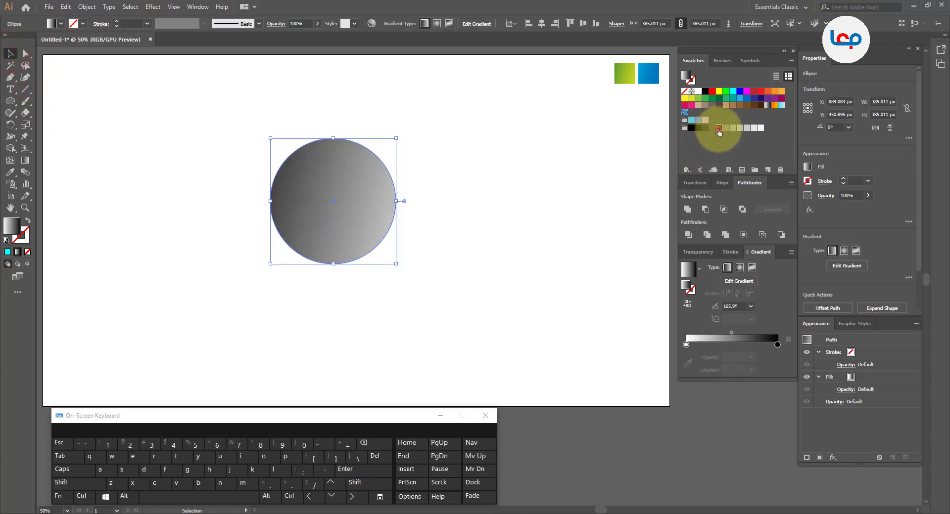
left_click(488, 245)
left_click_drag(356, 213, 459, 221)
left_click_drag(500, 147, 482, 166)
left_click(735, 127)
left_click(567, 211)
Move the light gray circle to the middle of the dark circle and scale it proportionally to leave a thick ring
left_click_drag(446, 227, 346, 226)
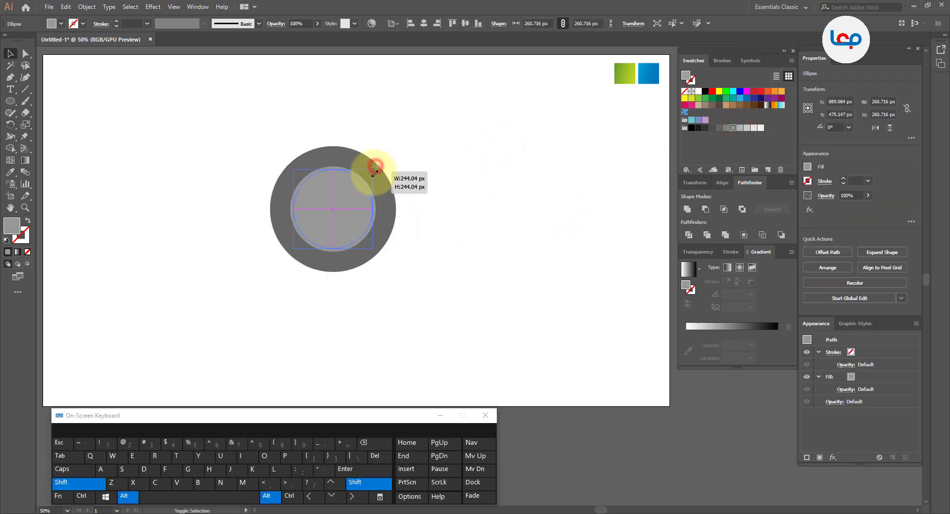
left_click_drag(375, 170, 314, 242)
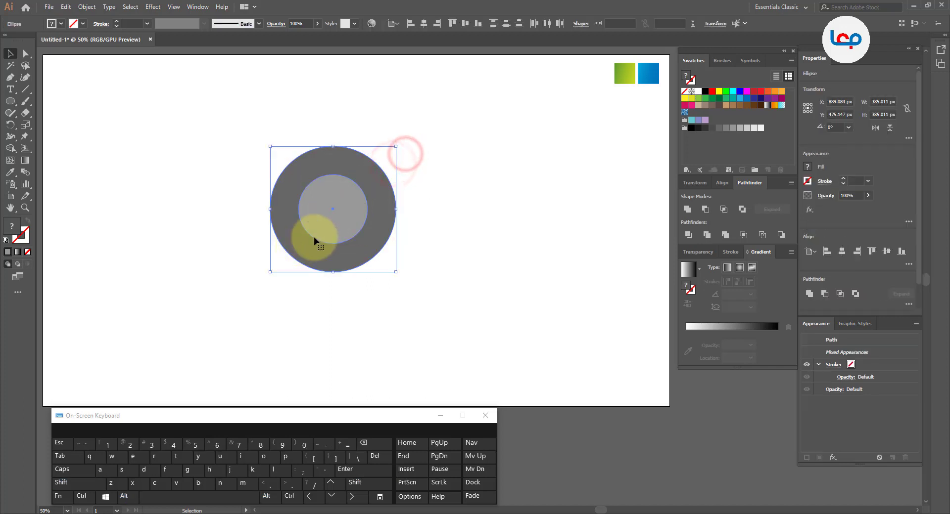
scroll(418, 188, "up", 1)
left_click(341, 195)
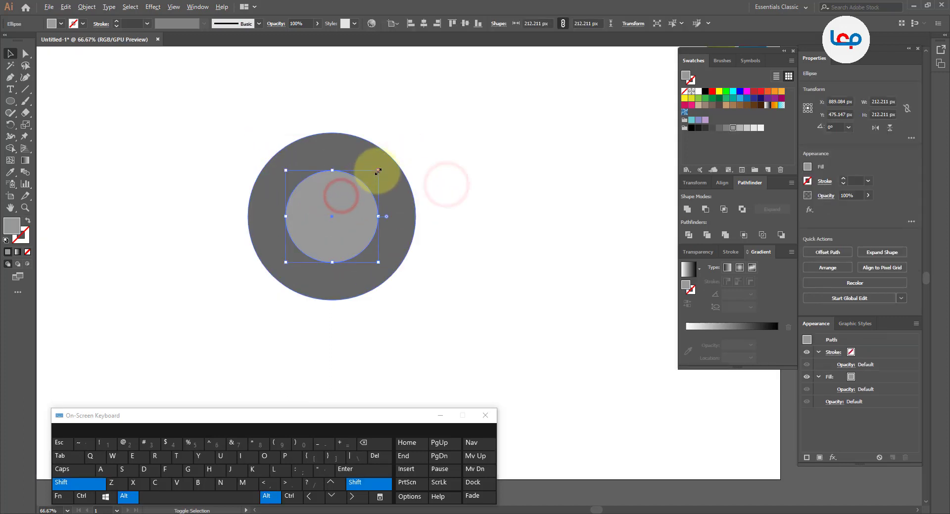
left_click_drag(381, 167, 382, 167)
Align the light gray circle to the dark circle's center horizontally and vertically, using the dark circle as the key object
left_click_drag(452, 166, 310, 235)
left_click(386, 213)
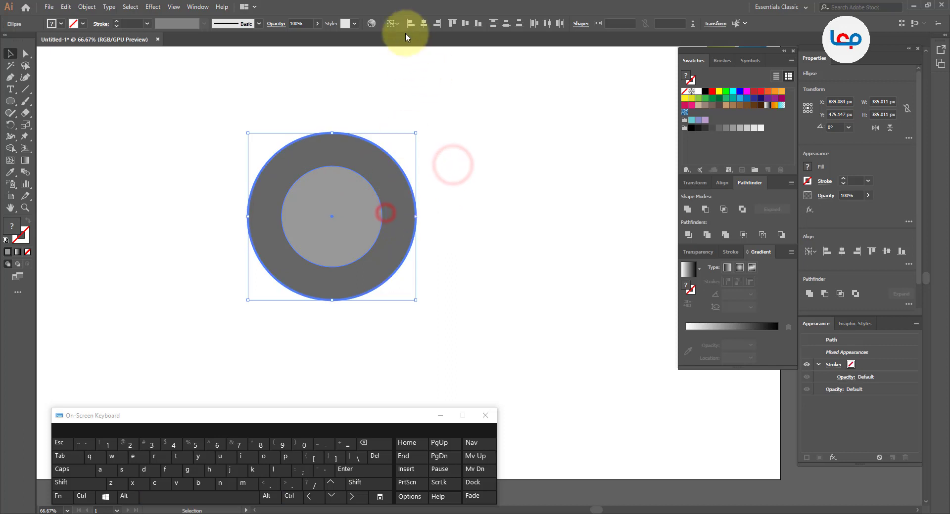
left_click(425, 24)
left_click_drag(473, 130, 257, 282)
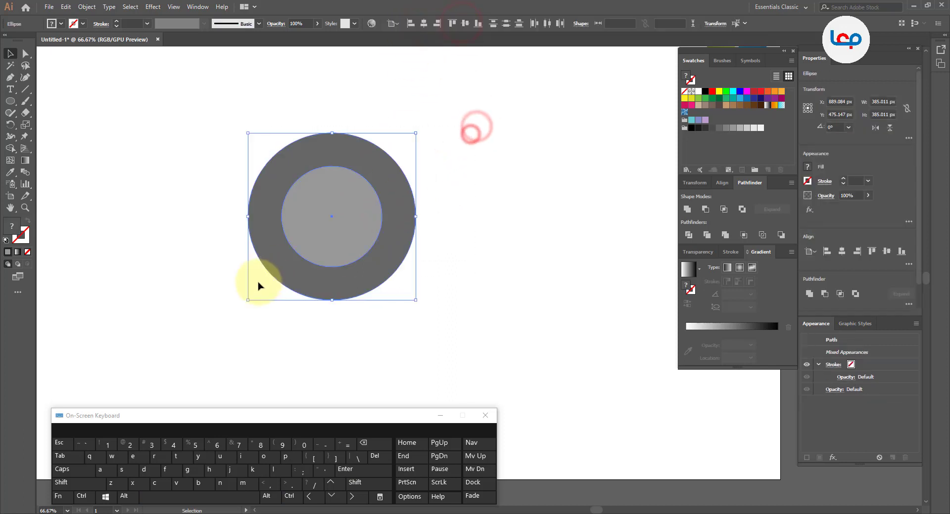
left_click(179, 260)
left_click_drag(208, 161, 341, 254)
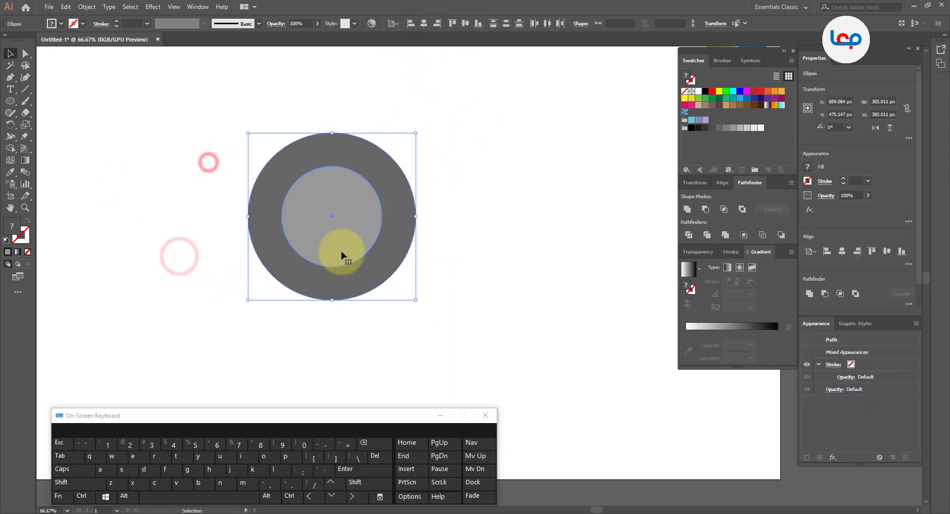
left_click(154, 222)
Draw a rectangle about 77 × 25 px across the left side of the ring, from the outer circle's edge to the inner circle's
left_click_drag(9, 101, 44, 104)
left_click_drag(215, 191, 436, 217)
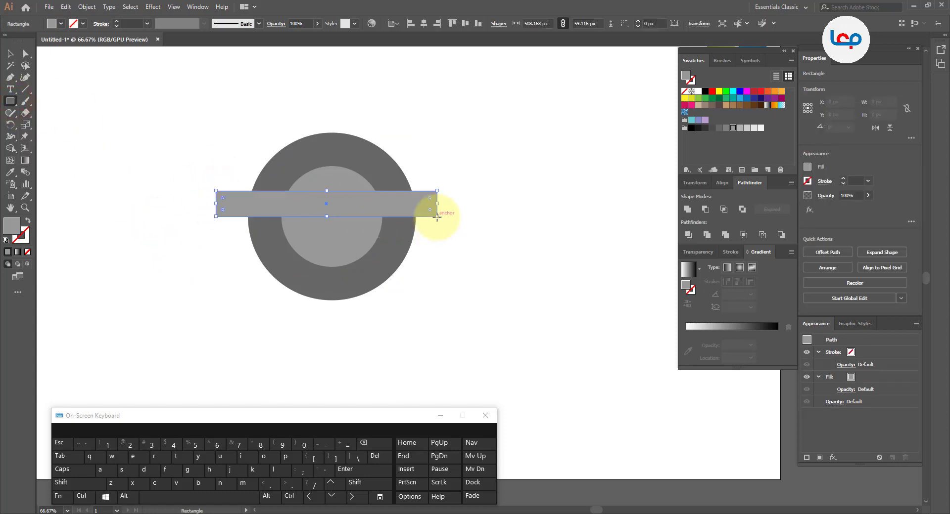
key("ctrl+z")
scroll(250, 206, "up", 2)
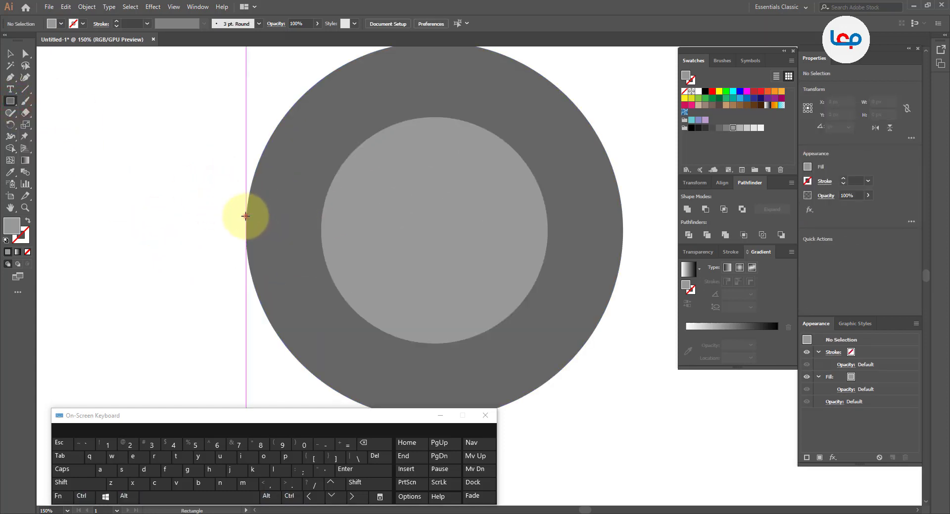
left_click_drag(245, 216, 320, 240)
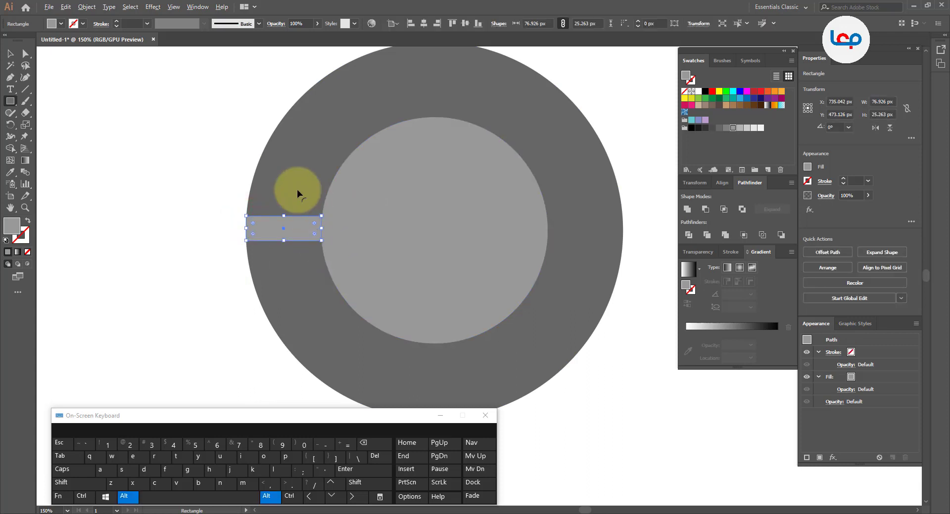
Turn the rectangle into a horizontal bar about 453 px wide and 77 px high and move it across the middle of the circles
scroll(297, 189, "down", 3)
left_click(10, 54)
left_click_drag(286, 197, 465, 198)
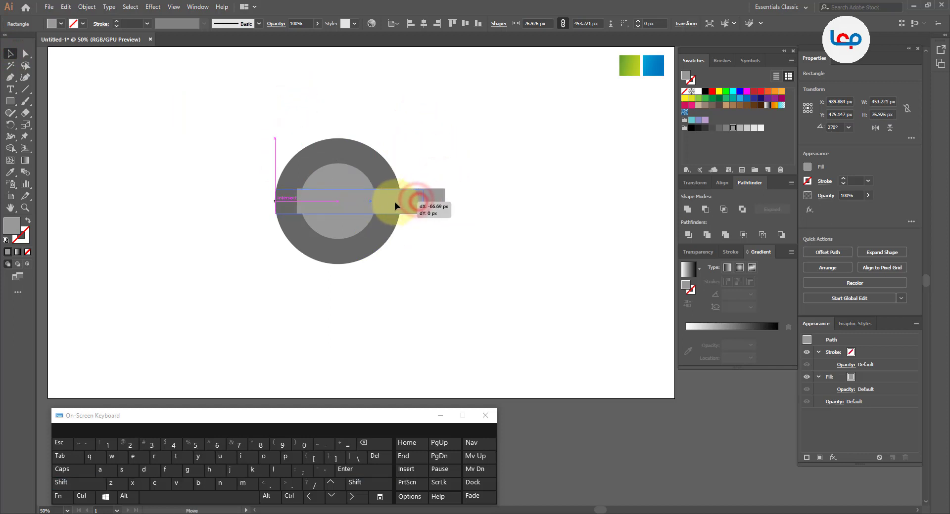
left_click_drag(394, 202, 383, 202)
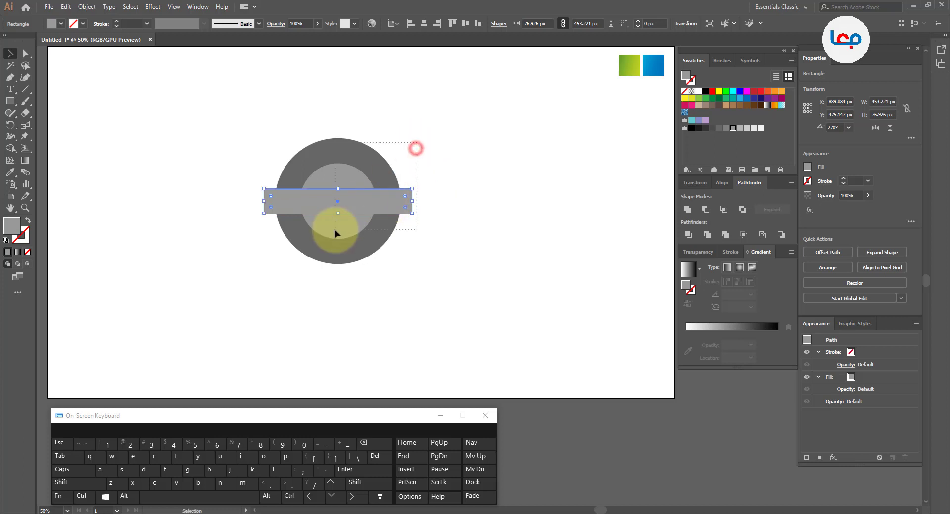
Align the bar and the inner circle to the dark circle's center
left_click(364, 152, "shift")
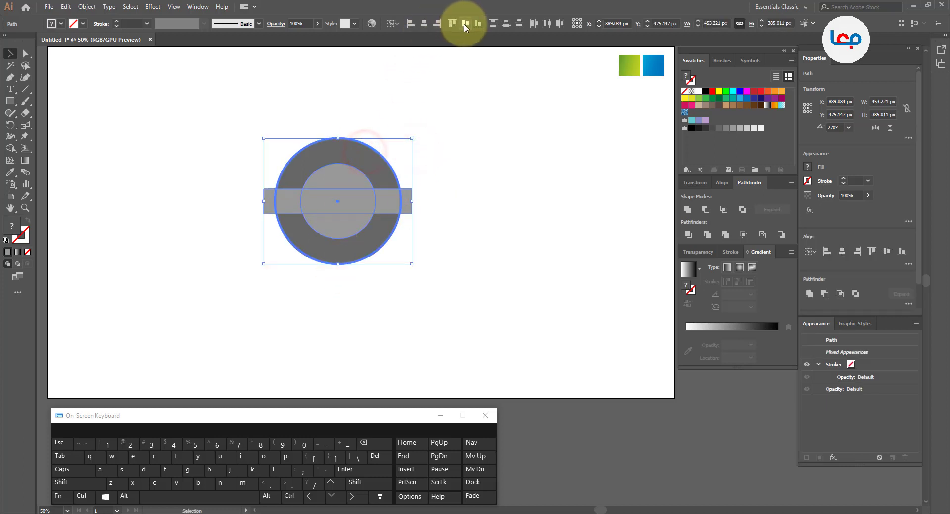
left_click(465, 124)
key("ctrl+equal")
key("ctrl+equal")
left_click(466, 176)
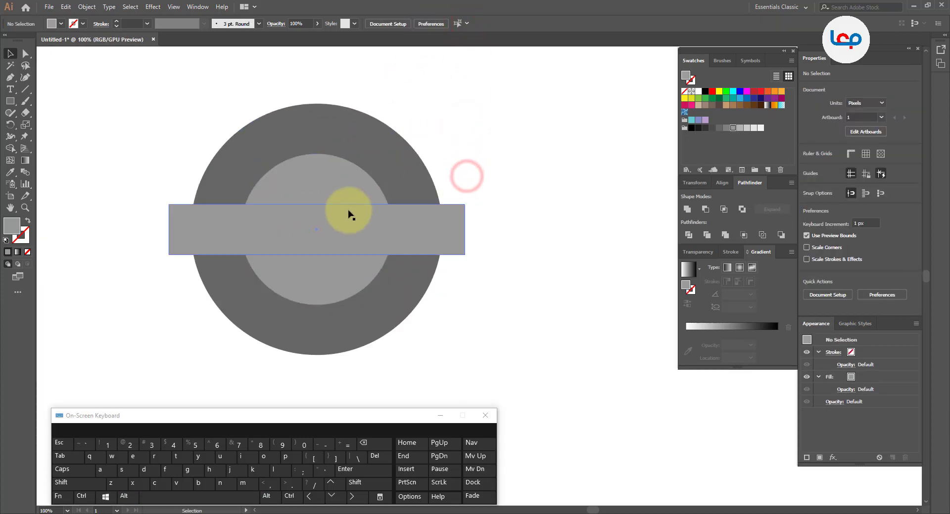
left_click(522, 187)
Duplicate the bar directly beneath itself and shrink the copy from below to about 38 px high
left_click(378, 226)
left_click_drag(364, 229, 364, 277)
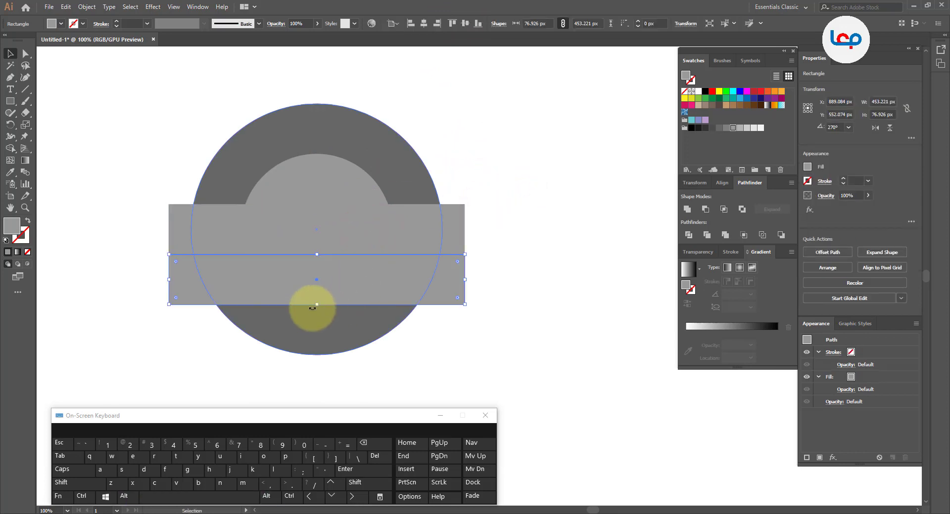
left_click_drag(317, 299, 317, 280)
left_click(505, 273)
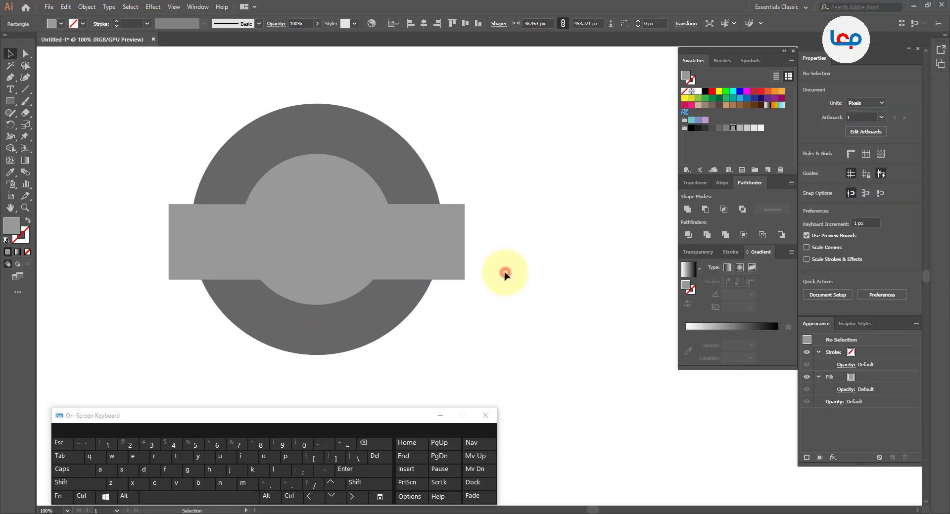
Select all shapes and remove the bar ends extending outside the dark circle on both sides with Shape Builder
left_click_drag(515, 128, 444, 188)
left_click_drag(218, 292, 197, 312)
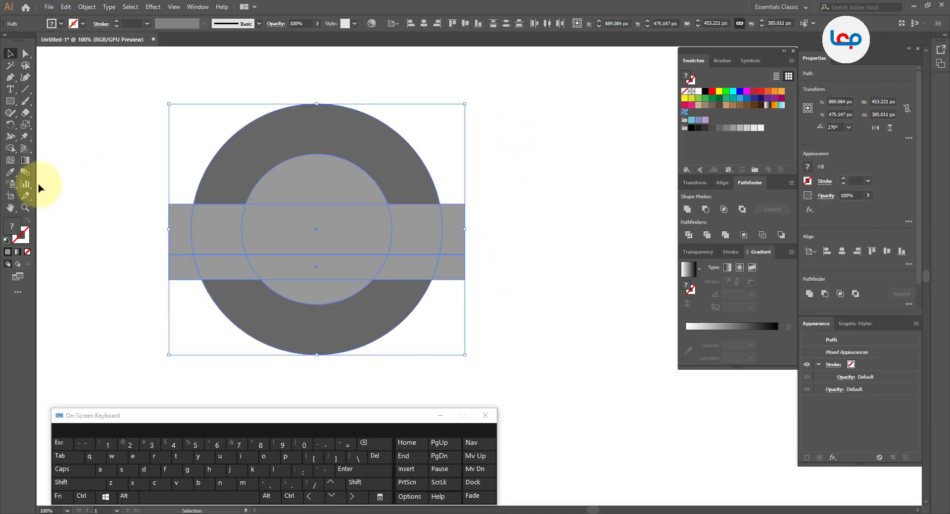
left_click(10, 149)
left_click_drag(178, 193, 188, 297)
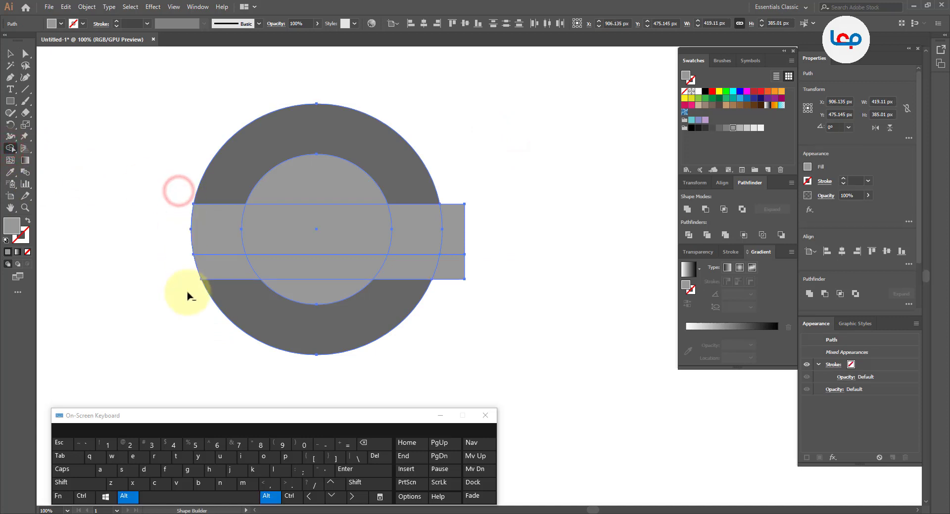
left_click_drag(459, 195, 456, 280)
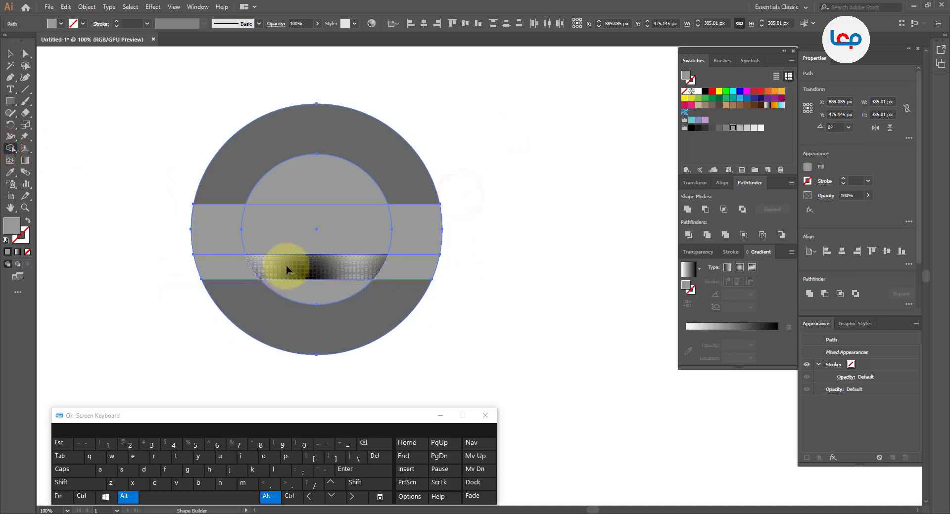
Remove the lower bar's middle and right segments and the inner circle's areas above and below the bars with Shape Builder
left_click_drag(311, 270, 439, 267)
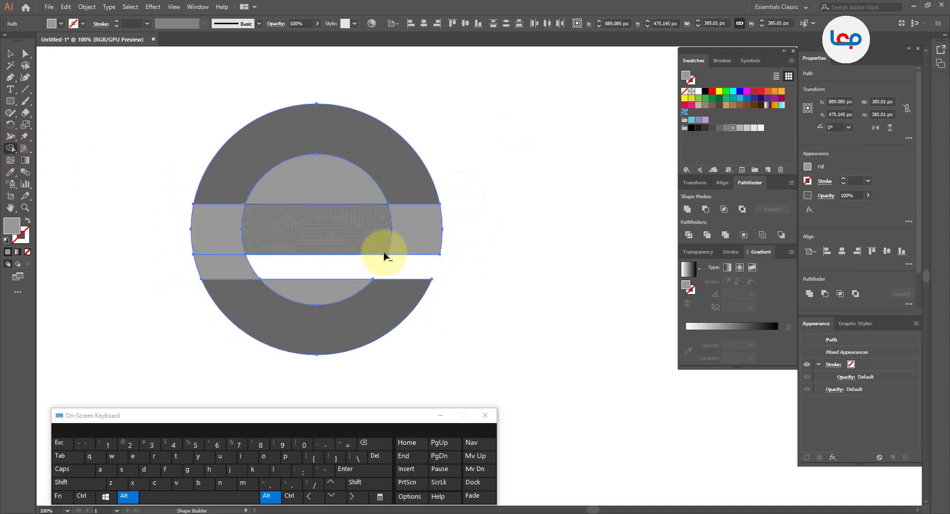
left_click_drag(329, 263, 326, 193)
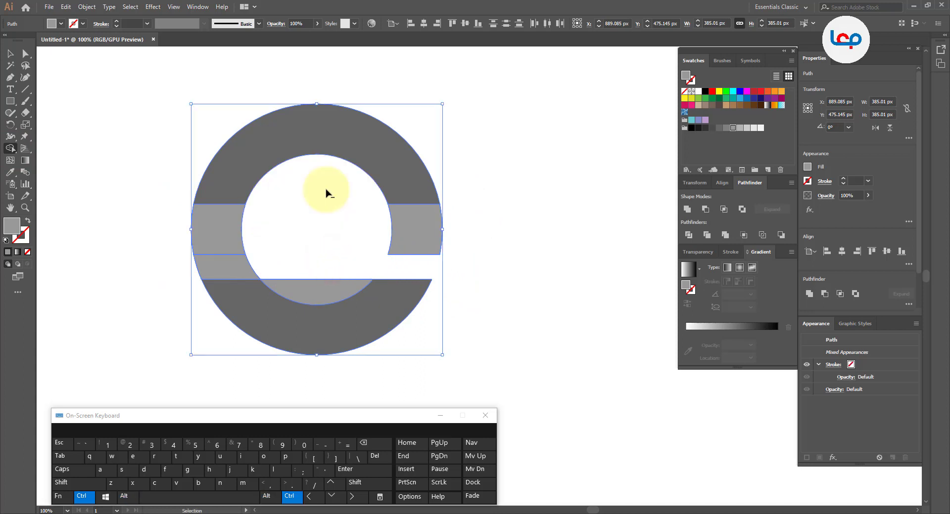
key("ctrl+z")
left_click(325, 189, "alt")
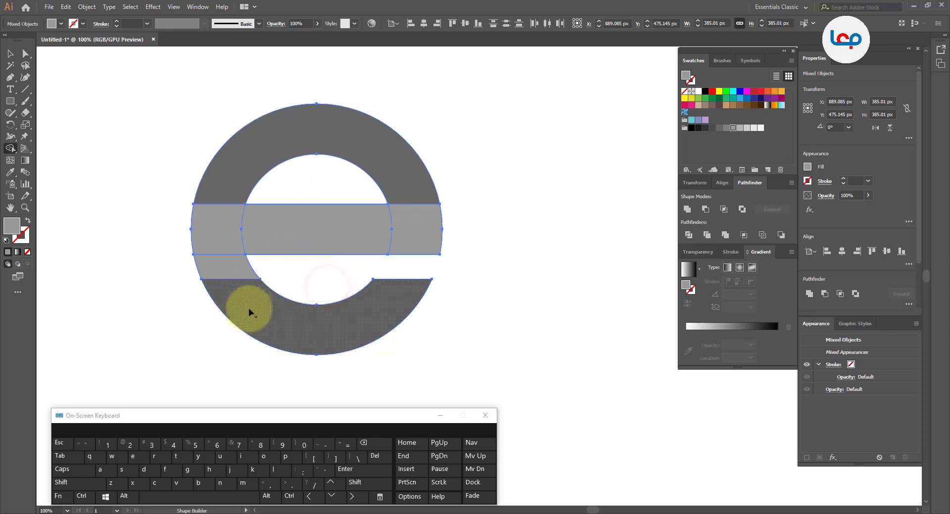
Merge the remaining ring and bar pieces into a single letter e shape and deselect it
mouse_move(260, 309)
left_mouse_down()
mouse_move(226, 254)
mouse_move(276, 227)
mouse_move(411, 220)
mouse_move(388, 170)
left_mouse_up()
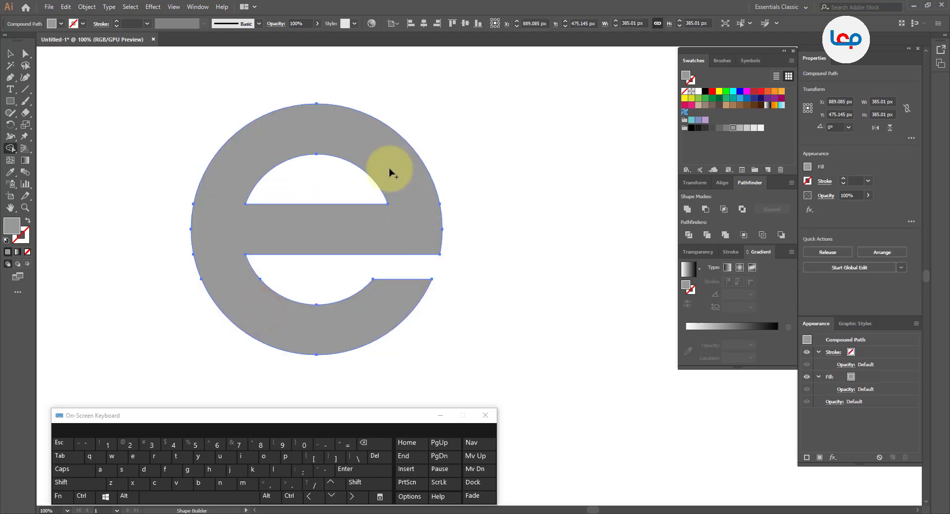
key("v")
left_click(530, 161)
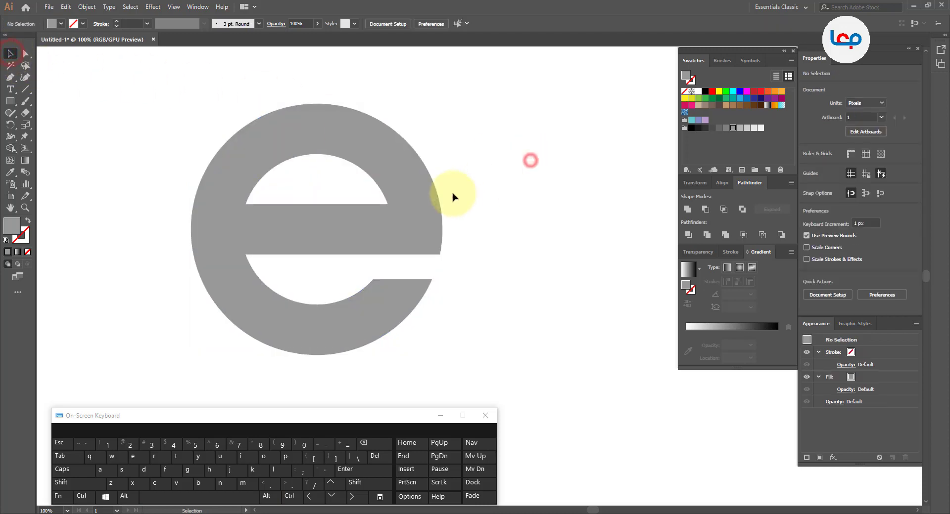
scroll(409, 200, "down", 2)
scroll(381, 194, "up", 1)
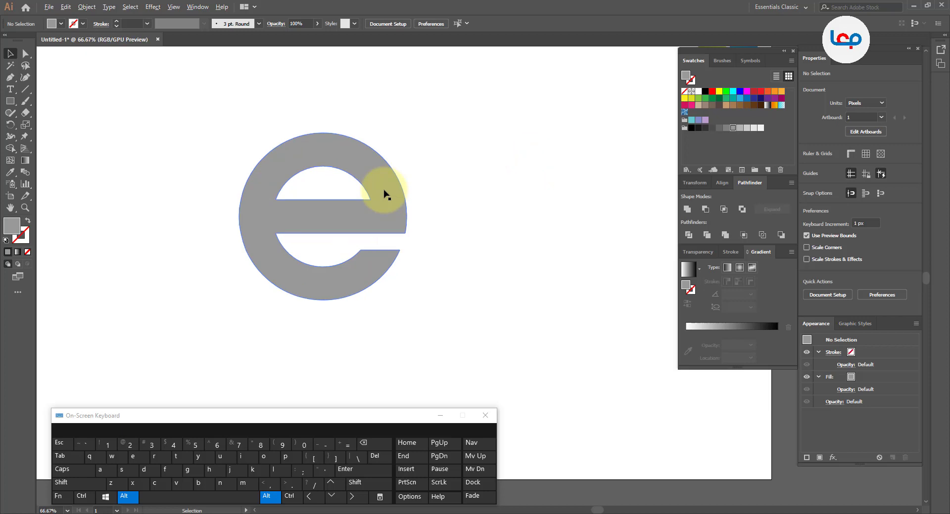
left_click(451, 191)
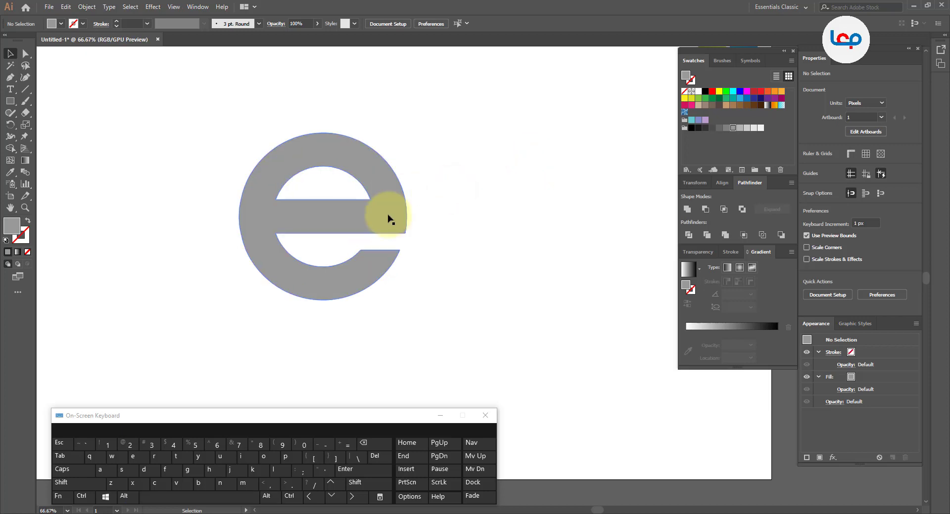
left_click(388, 215)
left_click(476, 192)
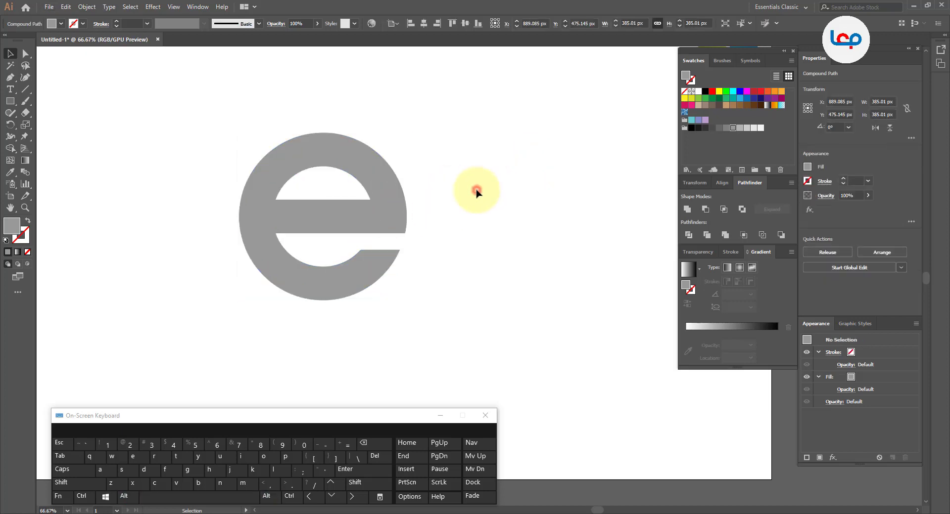
Draw a circle about 385 px wide centered over the letter e and duplicate it twice to the right, about 42 px apart
left_click_drag(10, 100, 54, 121)
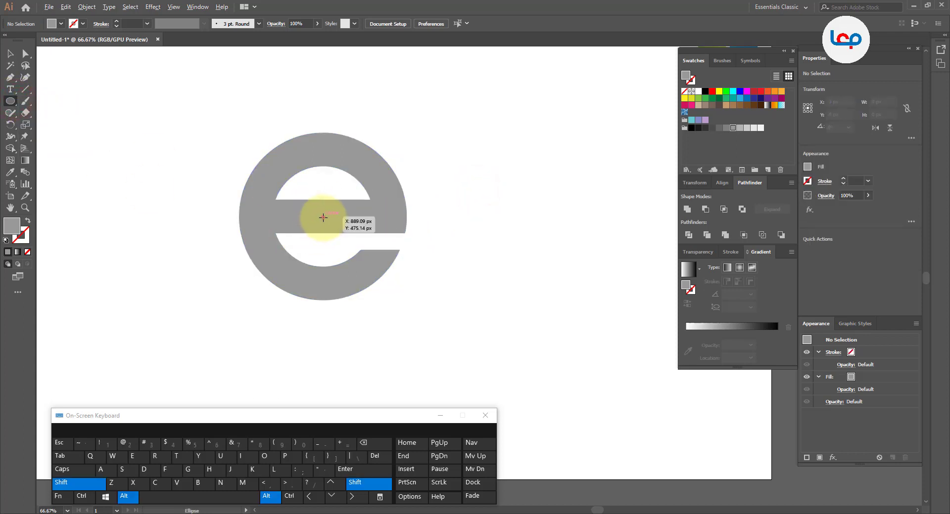
left_click_drag(323, 218, 356, 300)
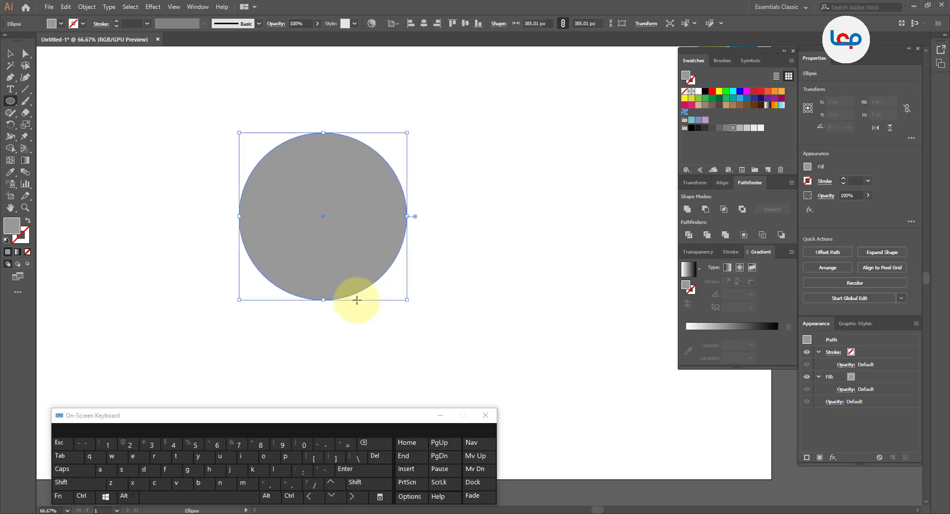
left_click(10, 54)
left_click_drag(301, 203, 313, 201)
key("ctrl+d")
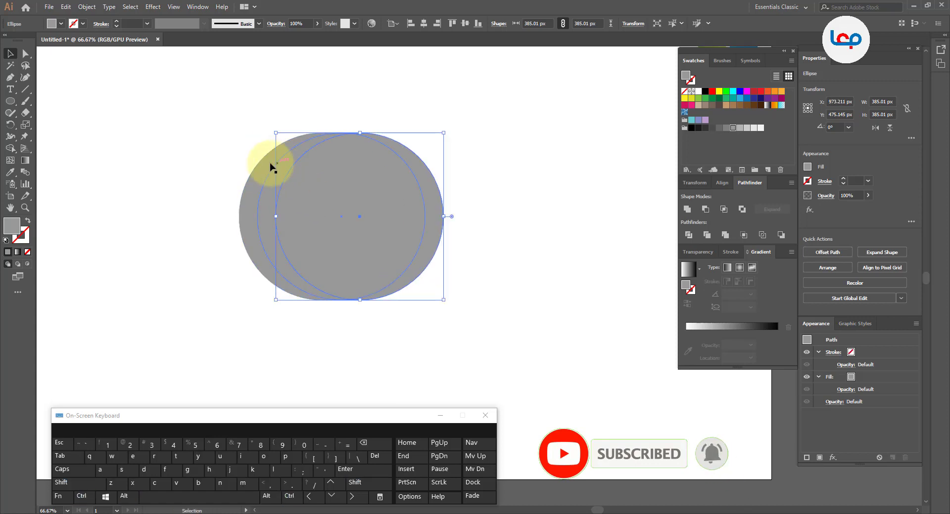
Select all three overlapping circles and set their fill to none
left_click(285, 173, "shift")
left_click(265, 171, "shift")
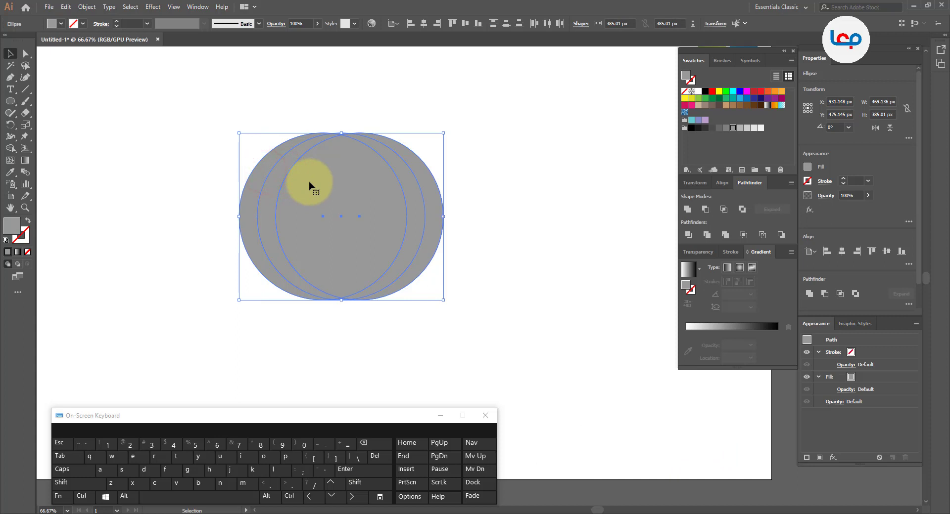
left_click(28, 254)
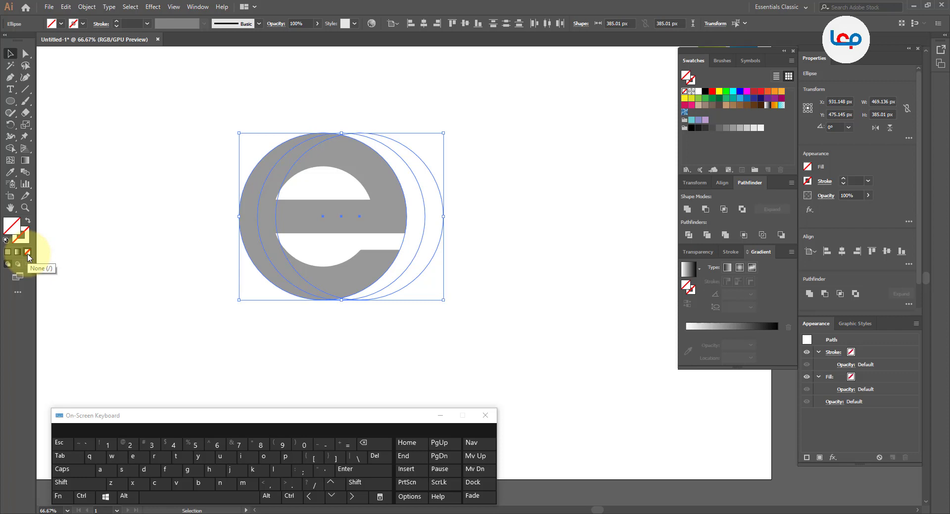
Remove the circles' overlapping areas on the right with Shape Builder, keeping the two crescents along the left side of the e
left_click(10, 148)
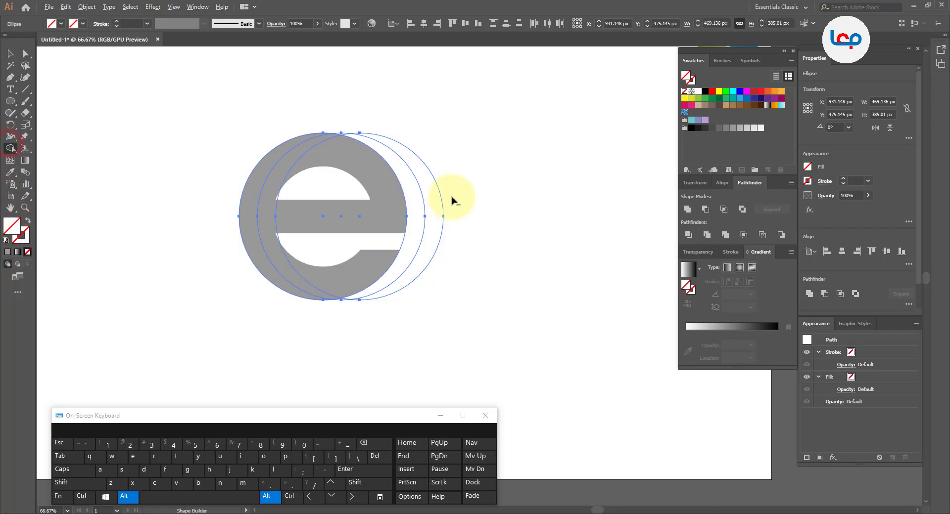
left_click_drag(392, 241, 444, 244)
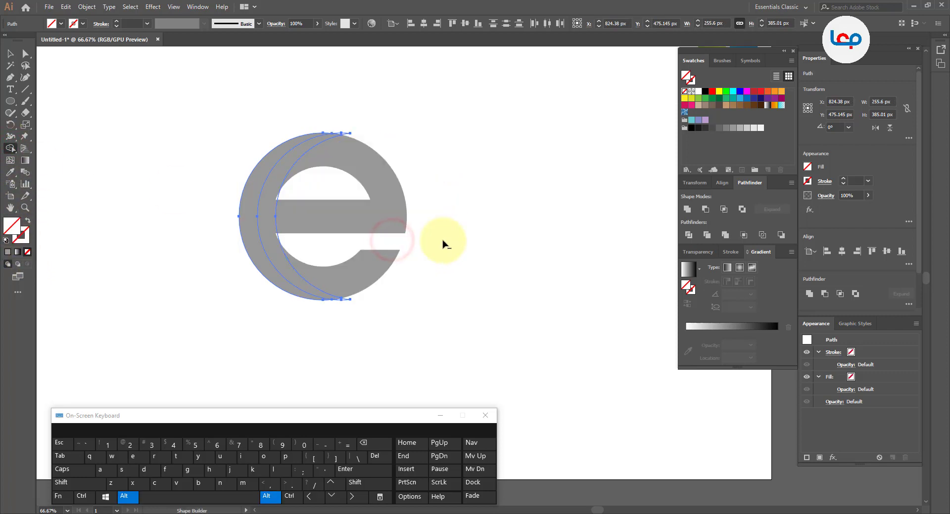
left_click(263, 191)
left_click(10, 53)
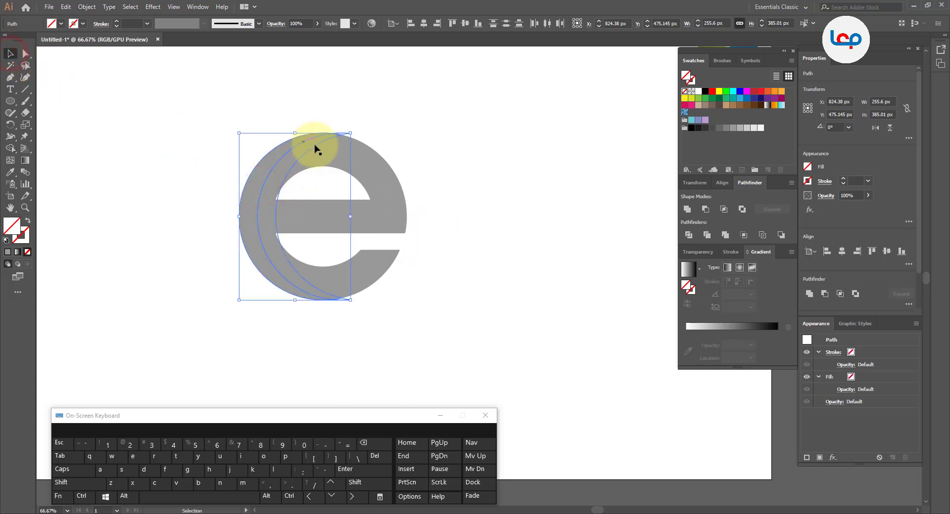
Move both crescents off the letter e into the empty area on its right and fill the outer crescent with green
left_click_drag(316, 149, 488, 184)
left_click(491, 132)
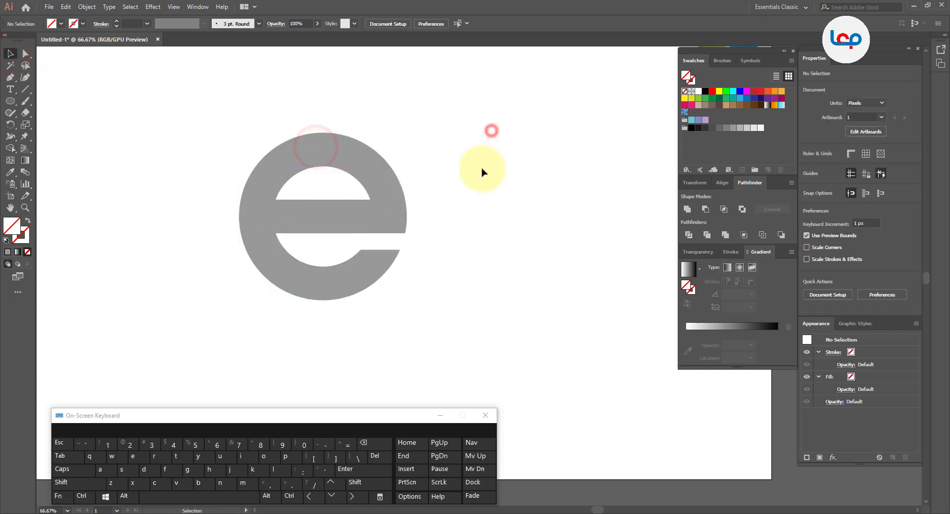
left_click(447, 186)
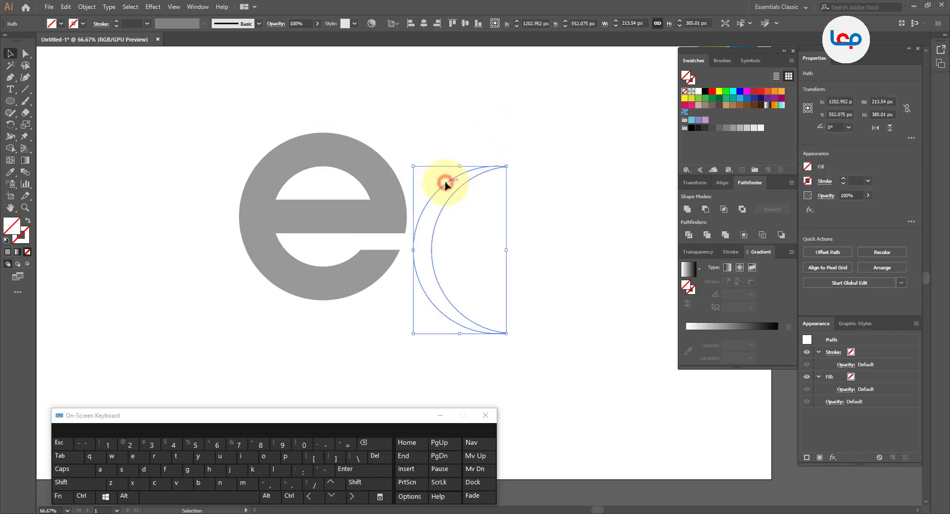
left_click(710, 101)
left_click(581, 184)
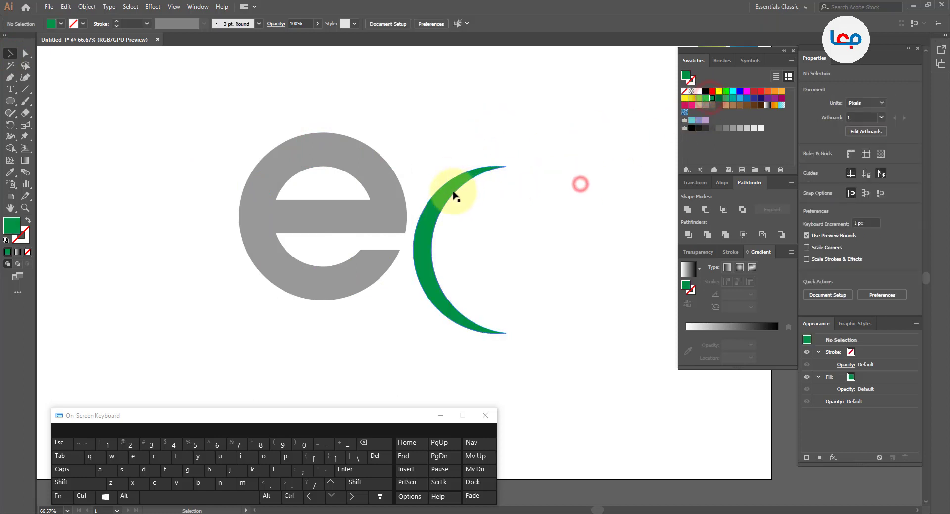
Fill the inner crescent with a darker green and move both crescents back onto the left edge of the e
left_click(470, 197)
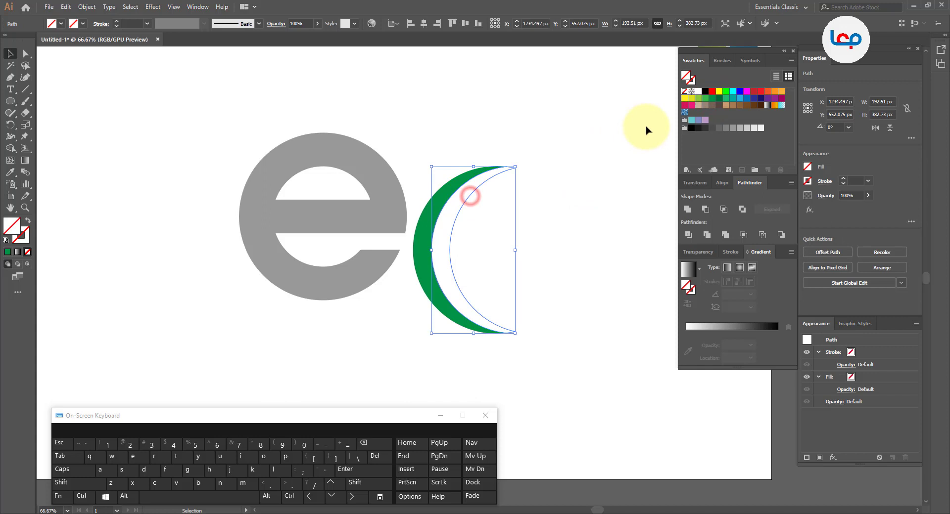
left_click(713, 101)
left_click(719, 98)
left_click(523, 230)
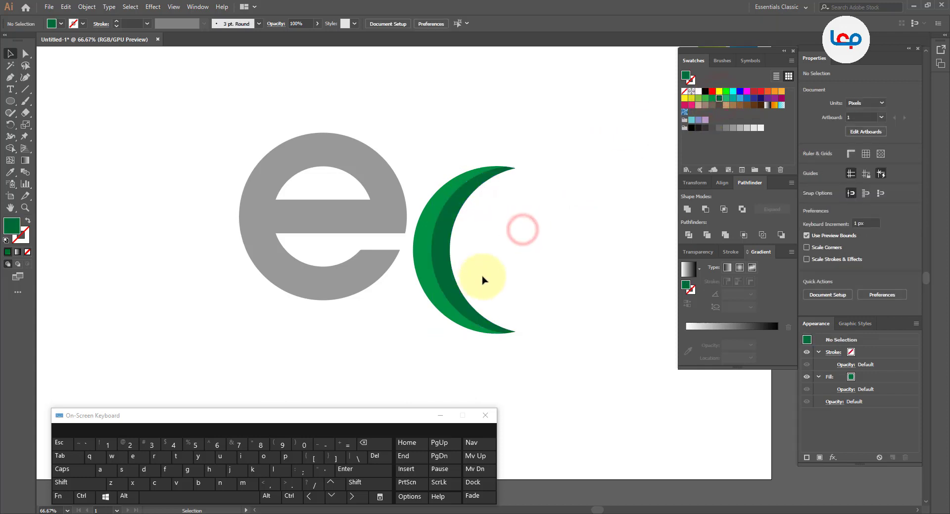
left_click_drag(447, 304, 280, 263)
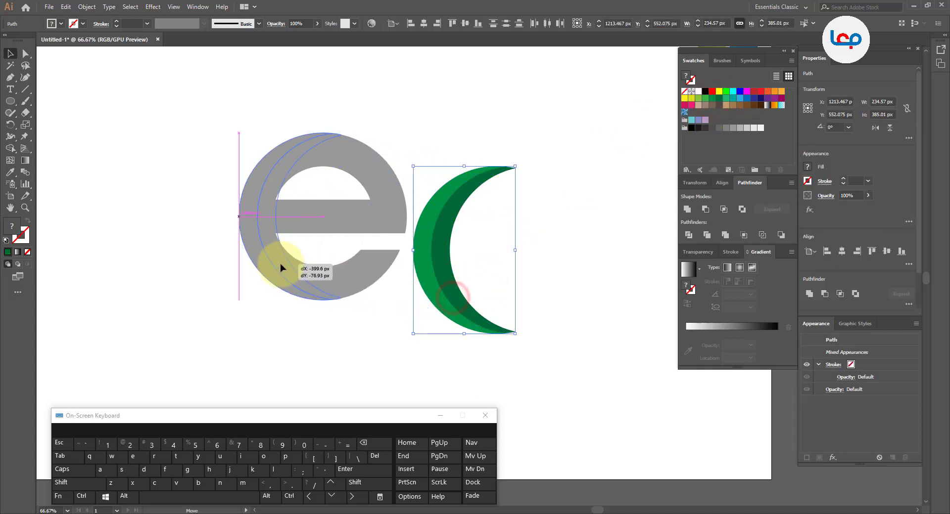
left_click(475, 140)
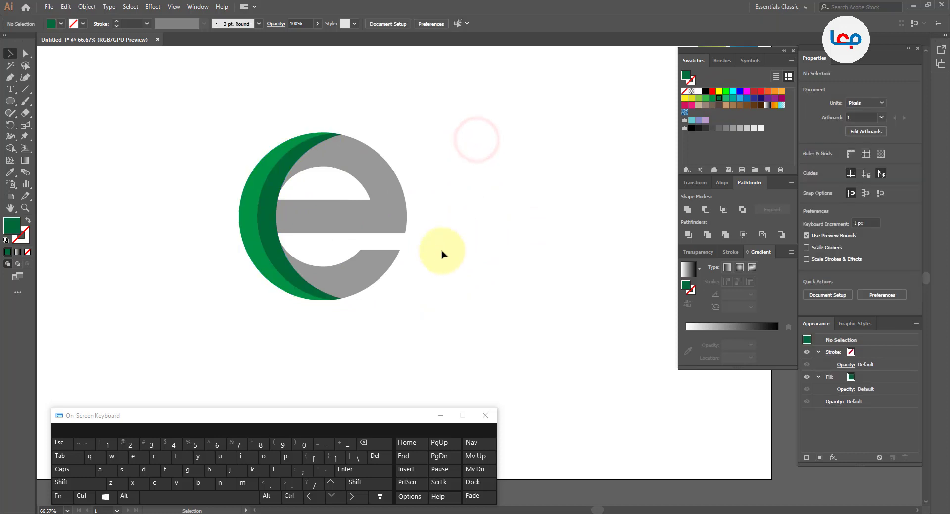
With the e and inner crescent selected, use Shape Builder to separate the lower arc of the e as its own piece
scroll(324, 220, "up", 1)
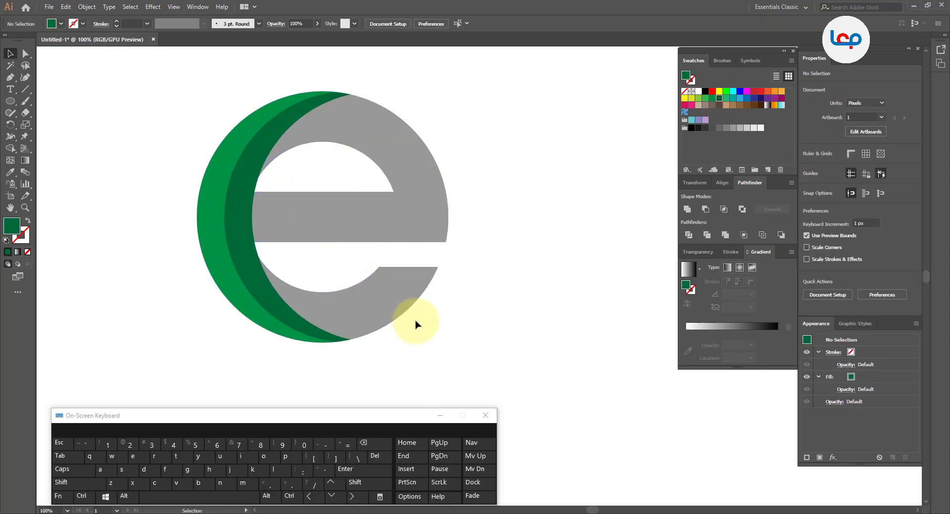
left_click(376, 322)
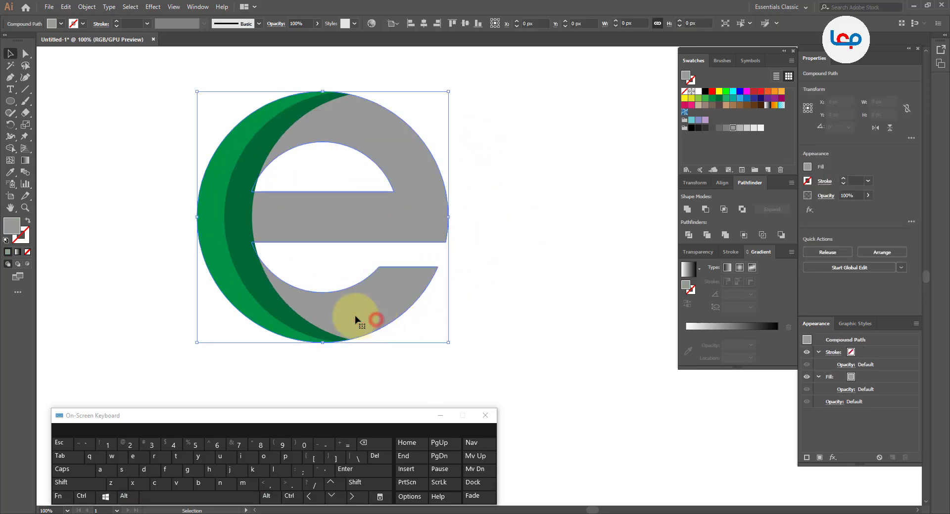
left_click(276, 313, "shift")
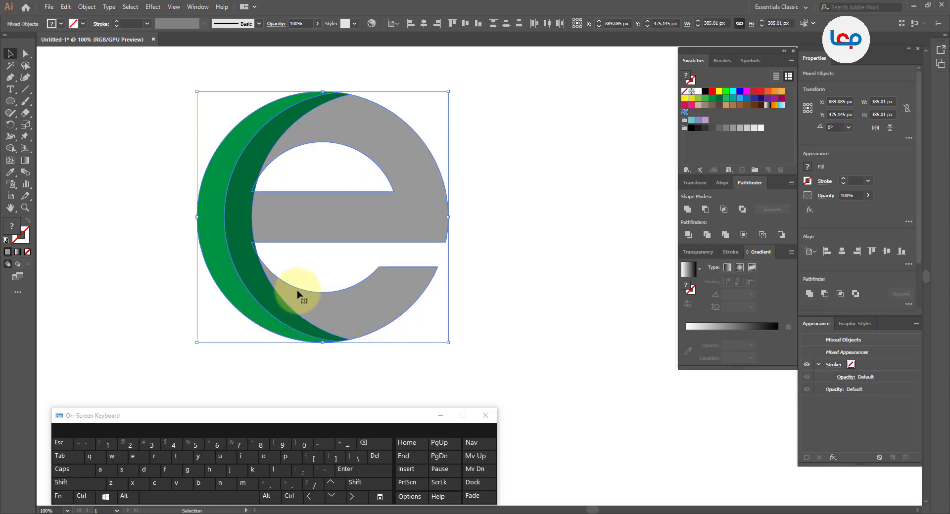
left_click(11, 148)
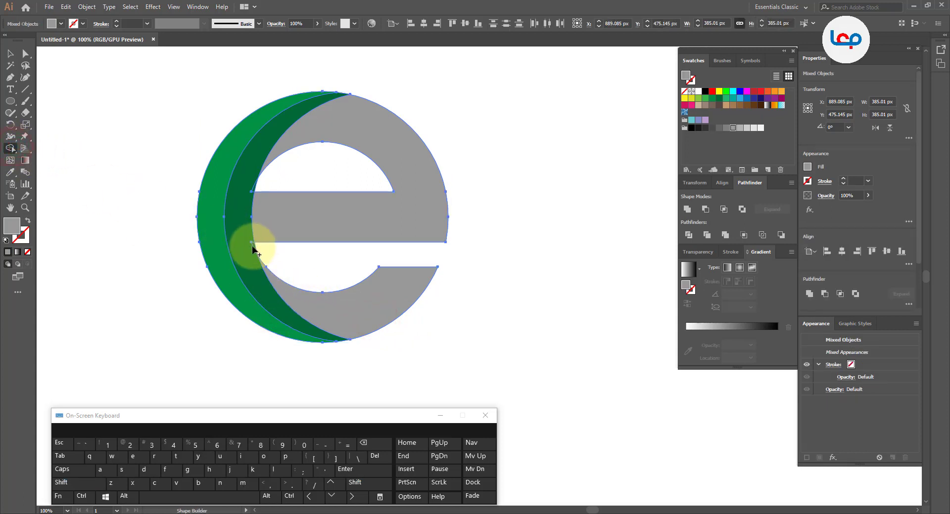
left_click(254, 248)
left_click(301, 296)
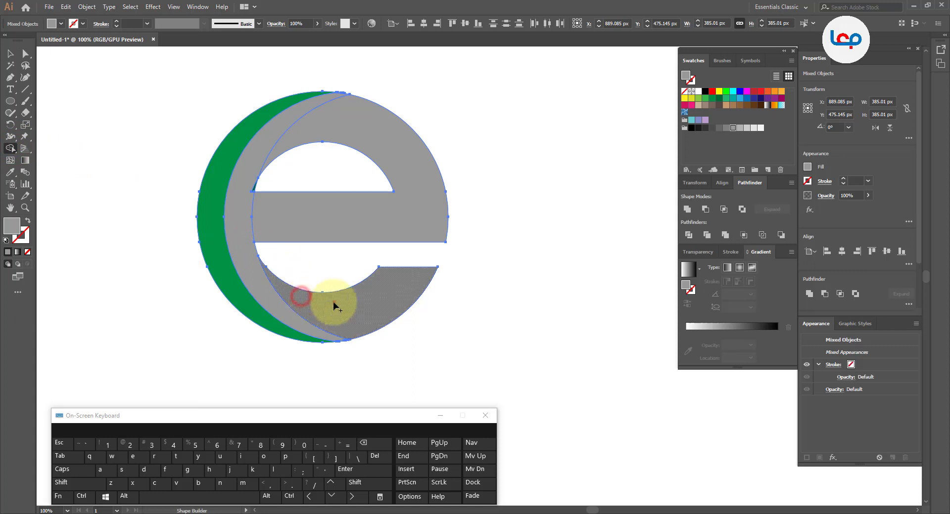
left_click(333, 307)
left_click(10, 53)
left_click(125, 142)
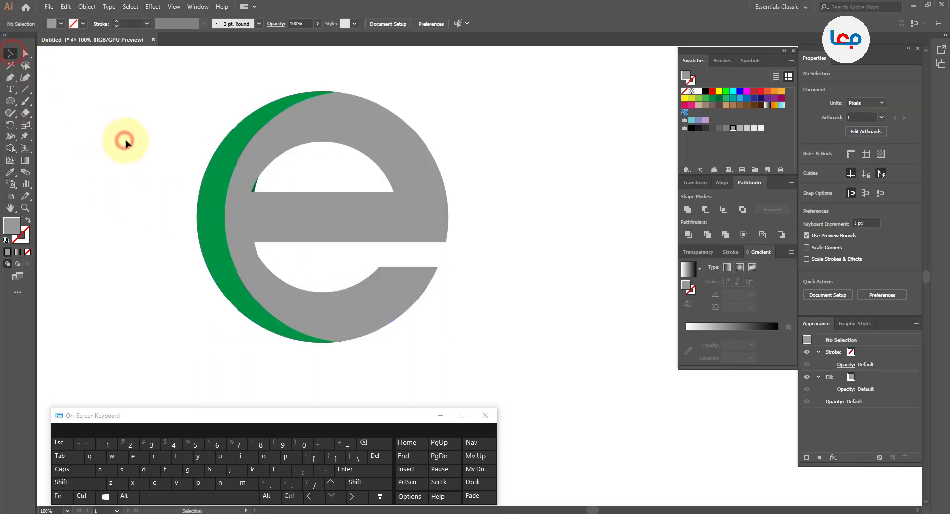
Remove the small green sliver inside the upper opening of the e with Shape Builder and deselect
left_click_drag(192, 133, 376, 271)
left_click(526, 216)
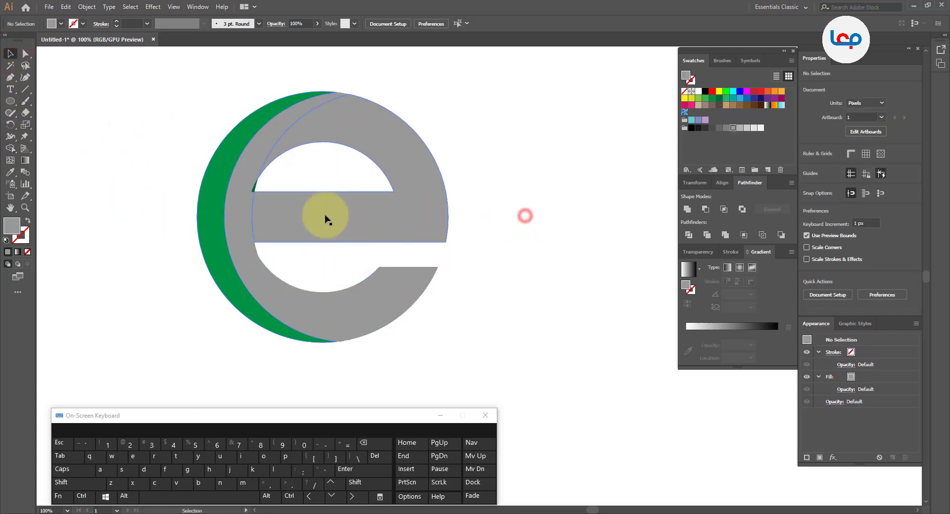
left_click(240, 215)
left_click_drag(194, 133, 304, 240)
left_click(10, 149)
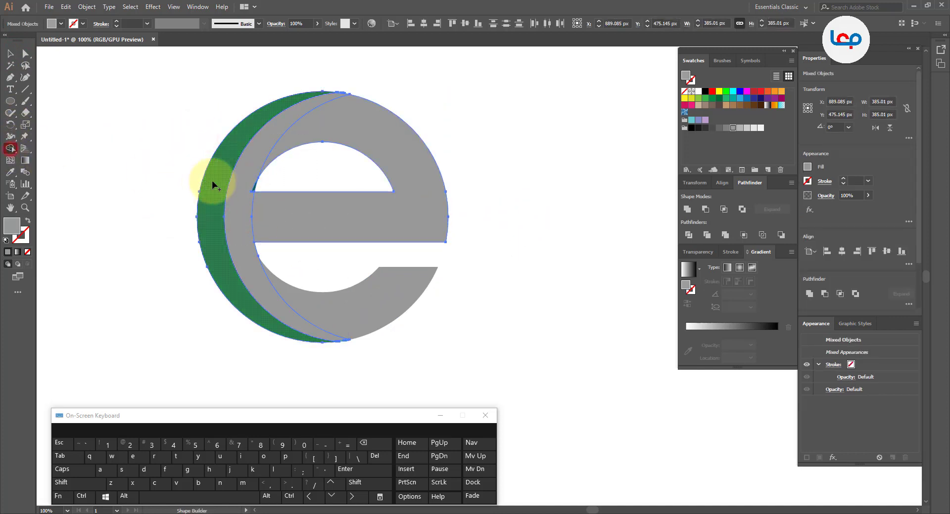
left_click(253, 188)
left_click(10, 53)
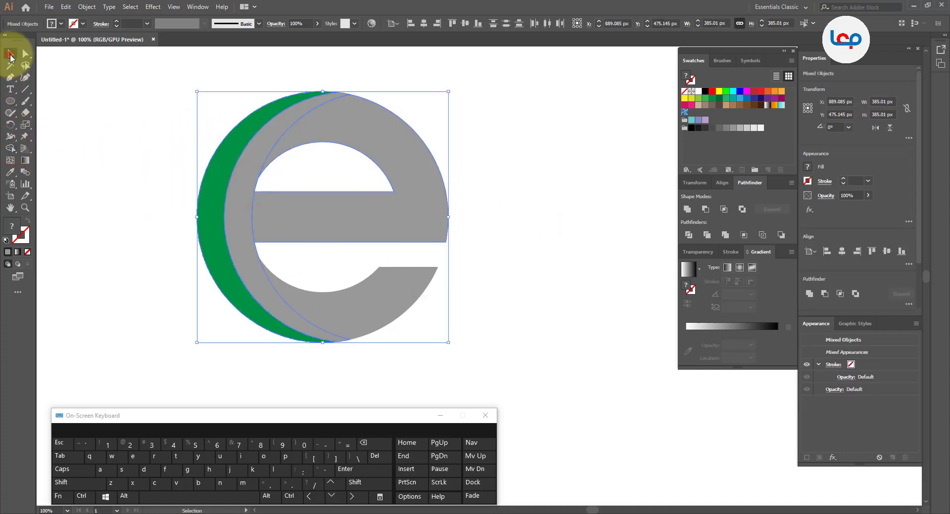
left_click(89, 124)
Restore the dark green fill on the grey inner crescent and deselect it
left_click(254, 181)
left_click(10, 172)
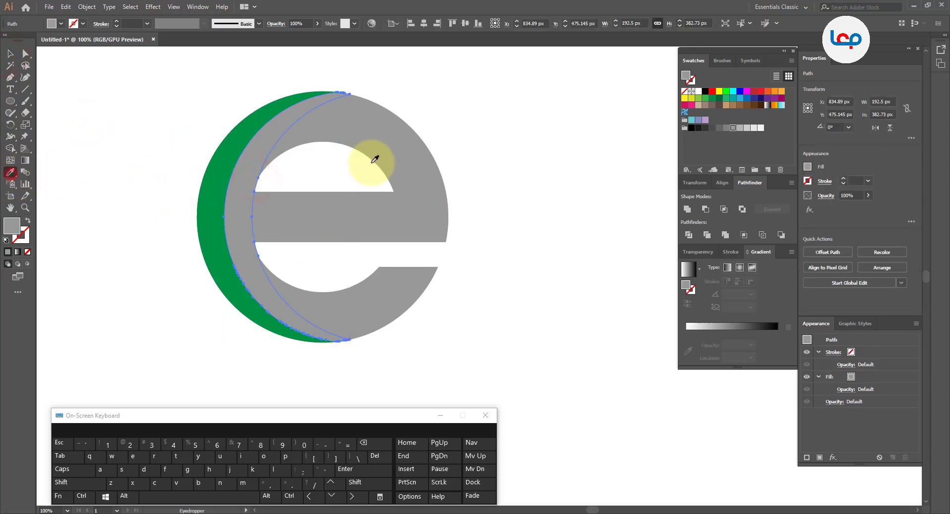
left_click(717, 99)
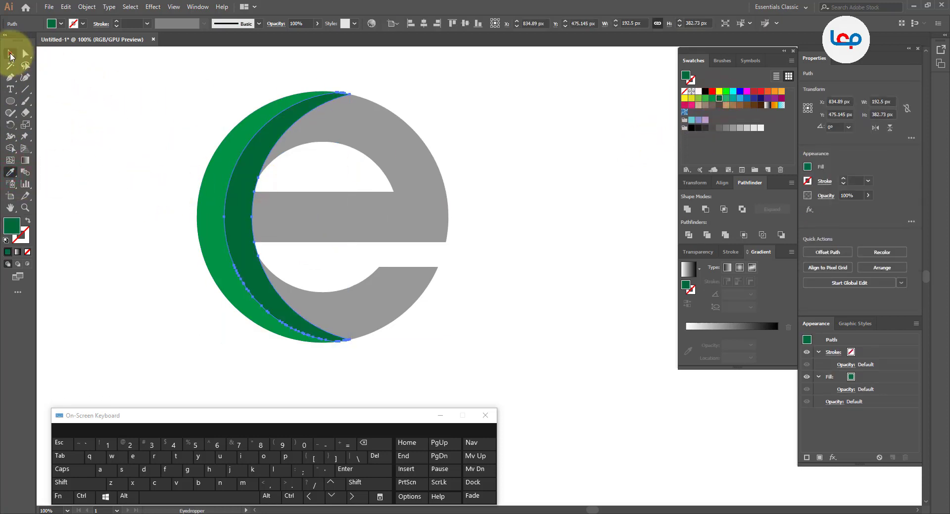
left_click(11, 53)
left_click(106, 124)
Fill the separated lower arc of the e with light blue
scroll(183, 167, "down", 1)
scroll(180, 148, "up", 1)
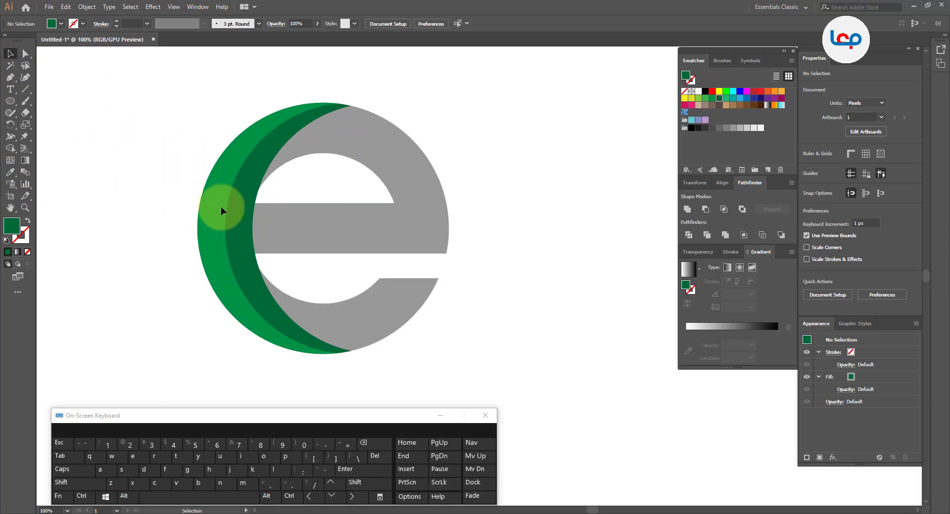
left_click(405, 314)
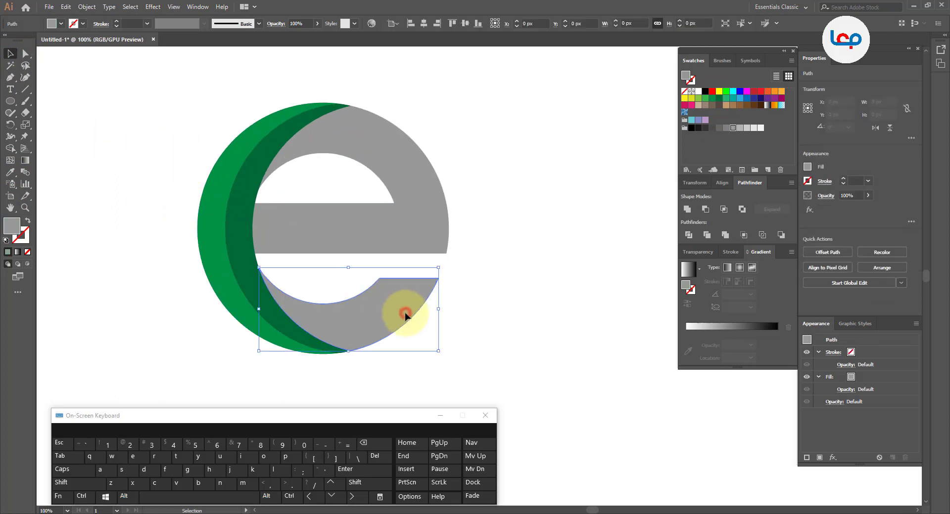
left_click(742, 101)
Try moving the grey upper part of the e to the right, and undo the move
left_click(435, 203)
right_click(432, 203)
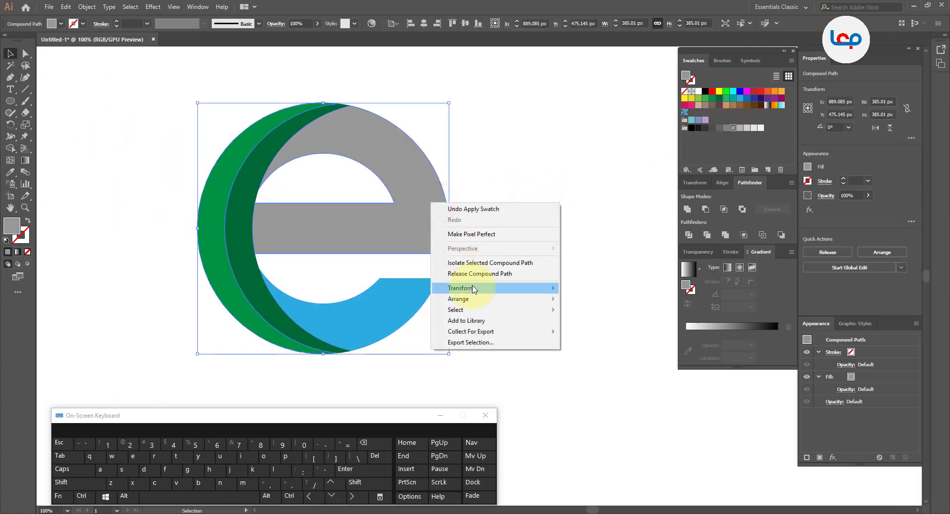
left_click(462, 173)
left_click_drag(414, 177, 477, 179)
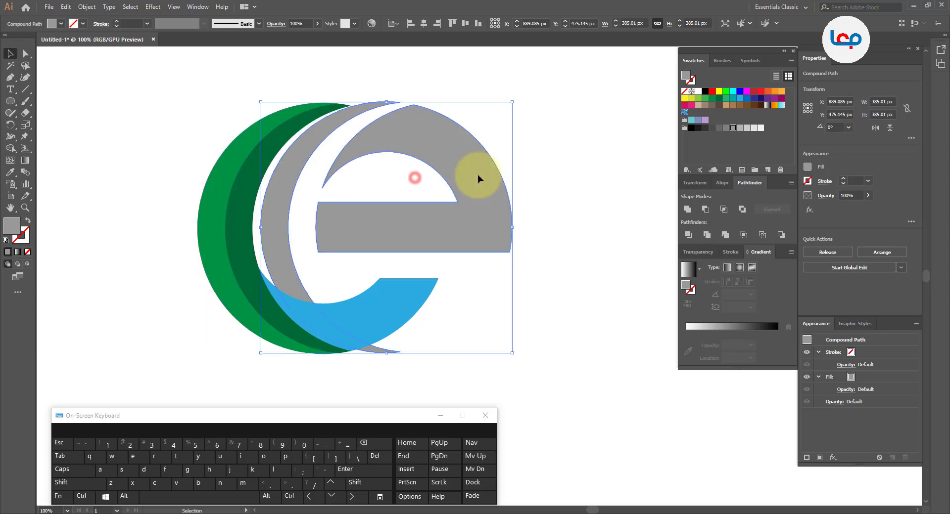
key("ctrl")
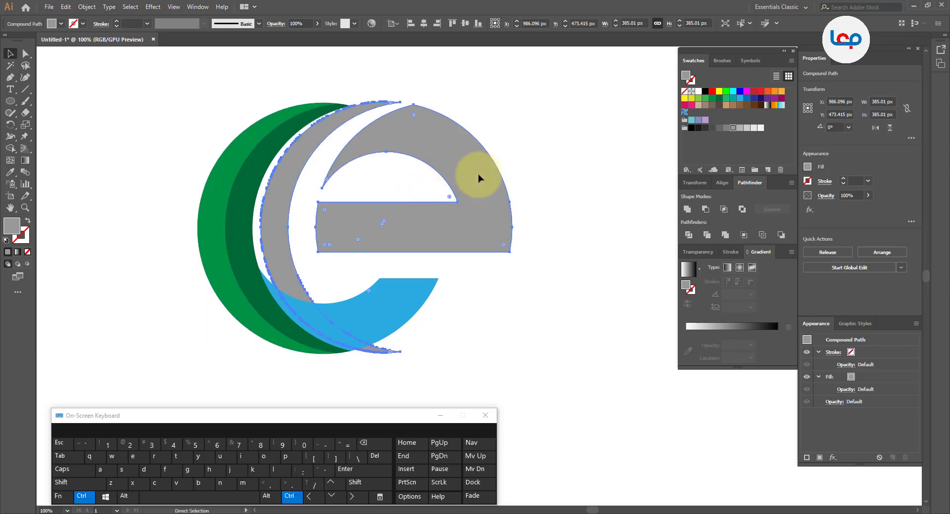
key("ctrl+z")
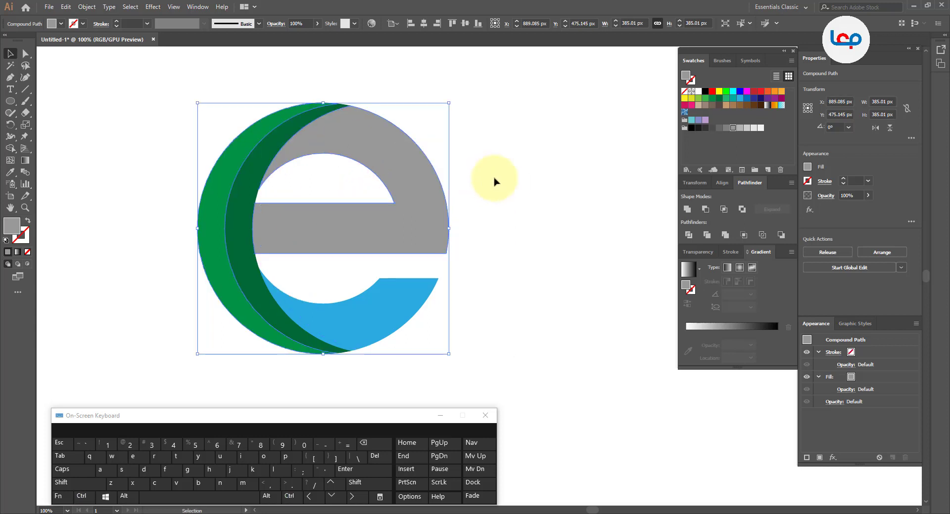
left_click(494, 177)
left_click(289, 119)
right_click(290, 120)
left_click(426, 167)
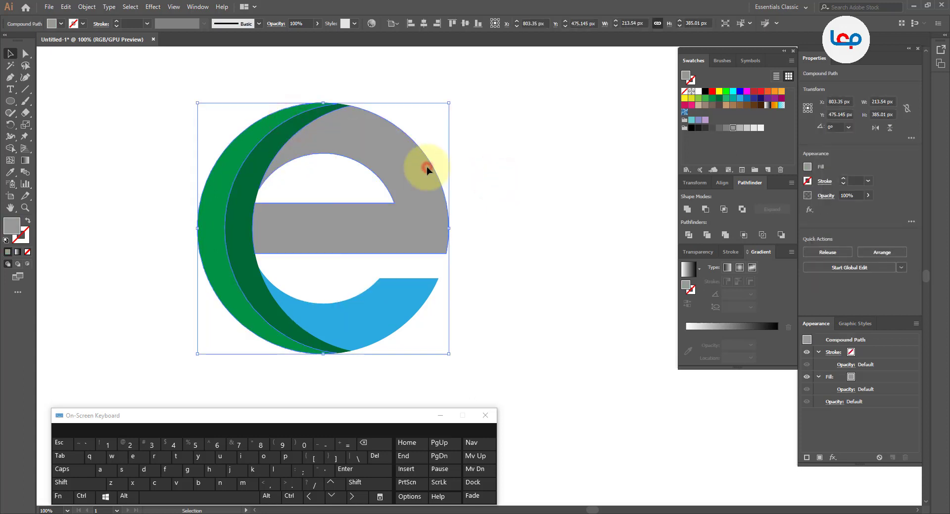
right_click(414, 173)
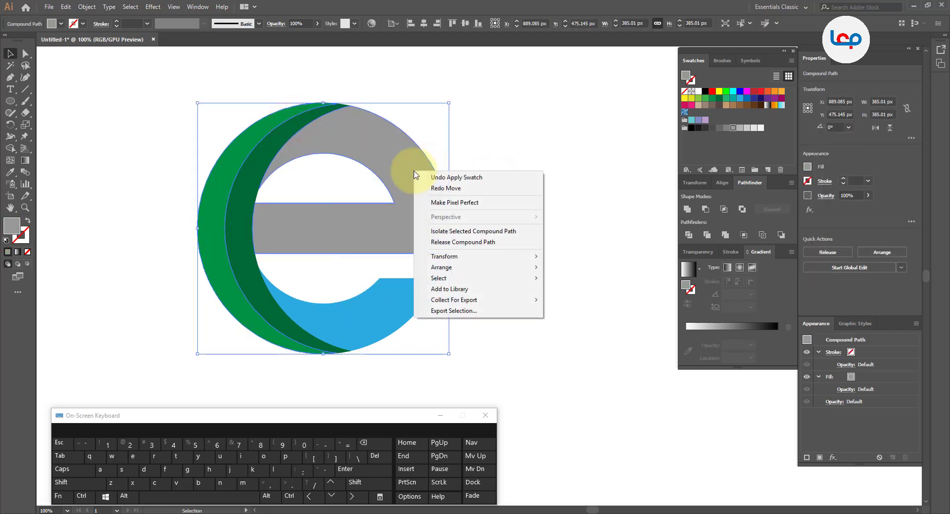
left_click(469, 134)
Divide all the logo shapes with Pathfinder, ungroup the resulting pieces and deselect them
left_click_drag(483, 91, 218, 326)
right_click(374, 155)
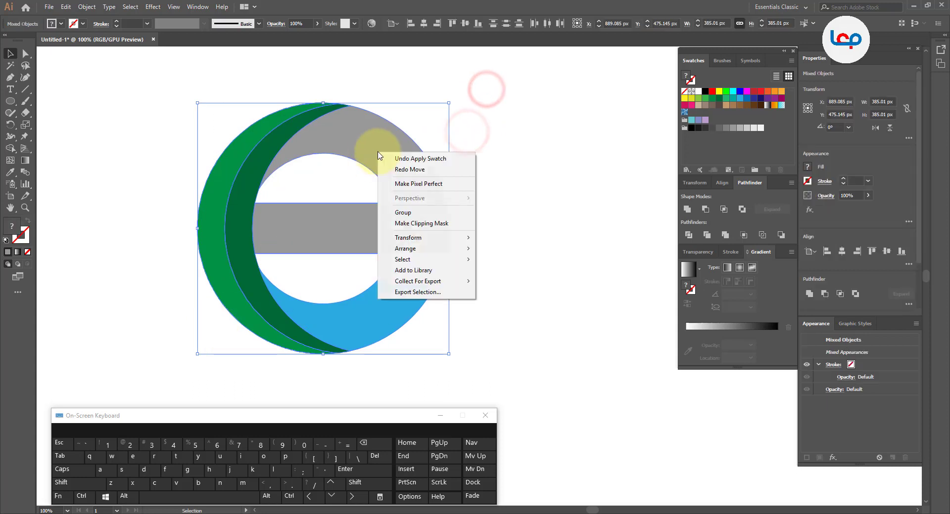
left_click(688, 234)
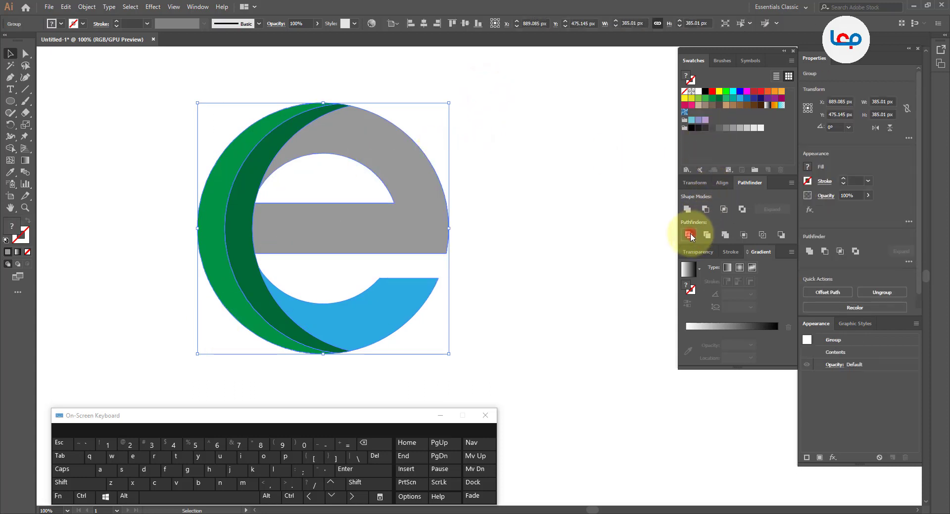
right_click(397, 211)
left_click(430, 296)
left_click(518, 257)
Fill the upper part and crossbar of the e with a darker blue than the lower arc
left_click(429, 231)
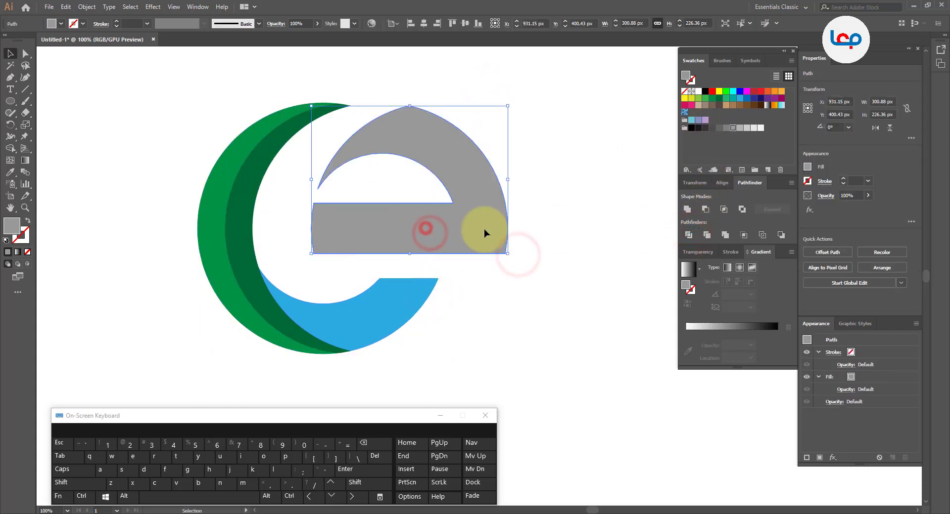
left_click(747, 98)
left_click(577, 191)
scroll(418, 220, "down", 3)
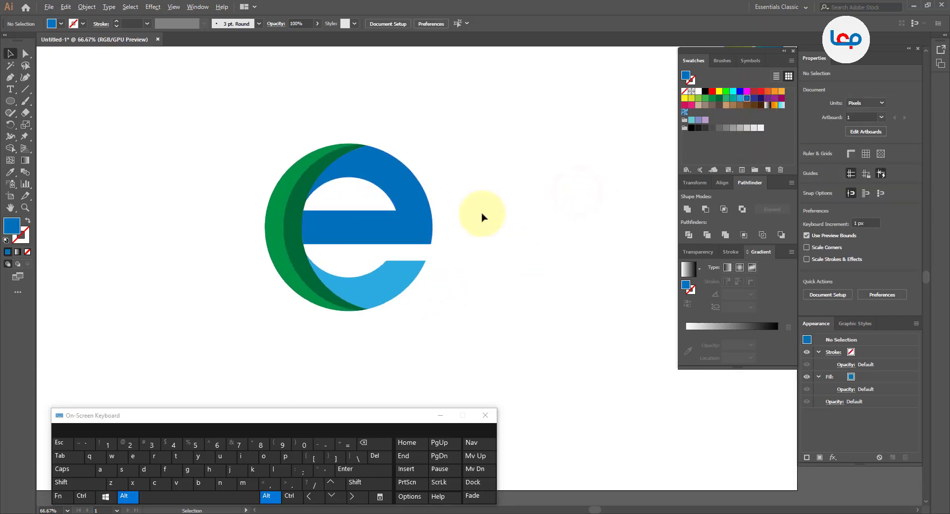
Move the green and blue gradient sample squares close to the upper right of the e logo
left_click_drag(551, 113, 614, 141)
left_click_drag(582, 121, 449, 178)
scroll(401, 198, "up", 2)
left_click(530, 222)
scroll(473, 212, "up", 1)
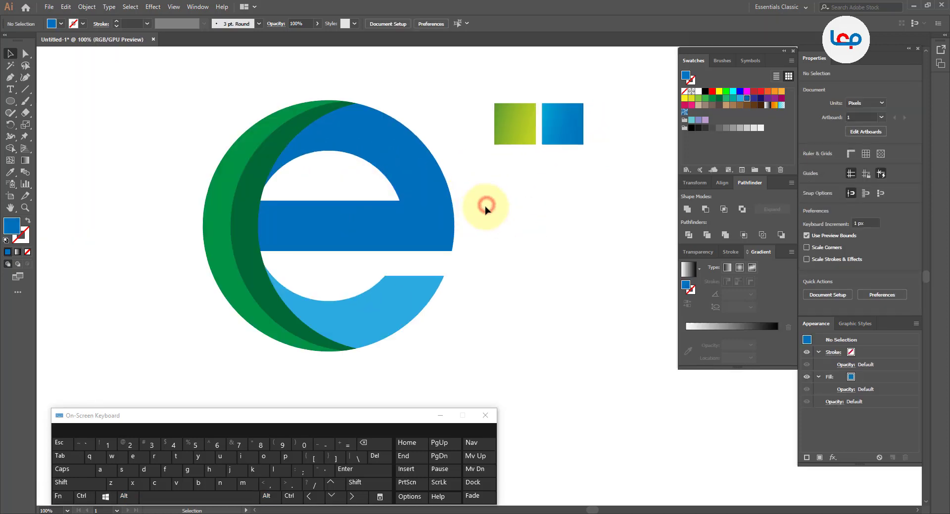
Apply the green sample square's gradient to the outer crescent, running horizontally from yellow-green to dark green
left_click(251, 129)
left_click(9, 172)
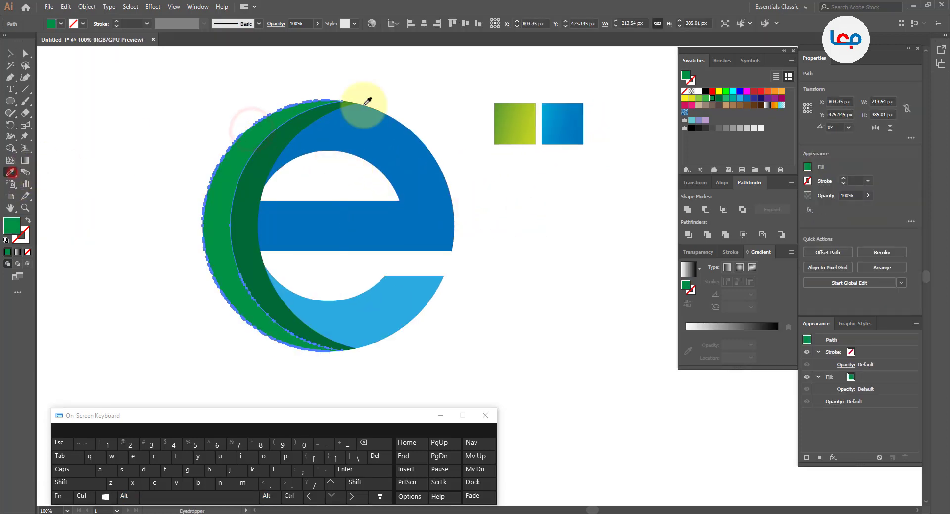
left_click(507, 109)
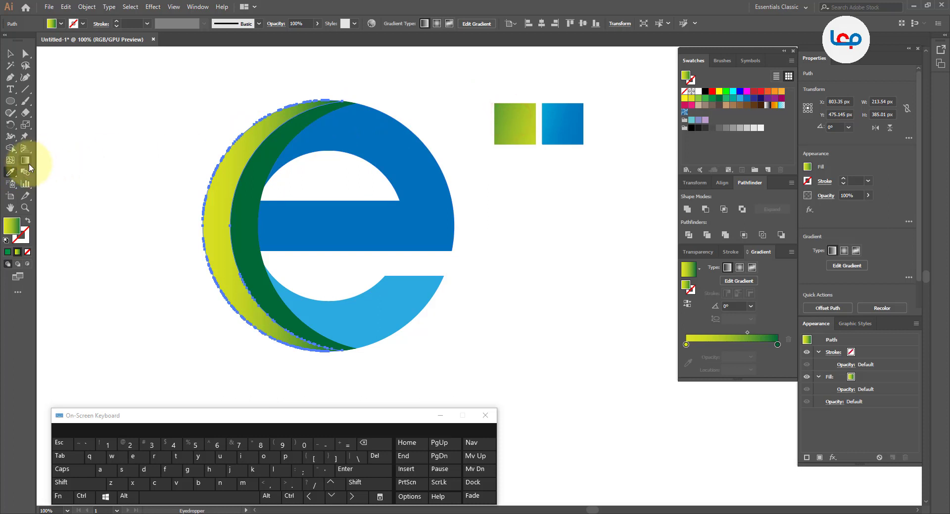
left_click(25, 160)
mouse_move(187, 223)
left_mouse_down()
mouse_move(365, 223)
mouse_move(351, 222)
left_mouse_up()
left_click(15, 56)
left_click(97, 111)
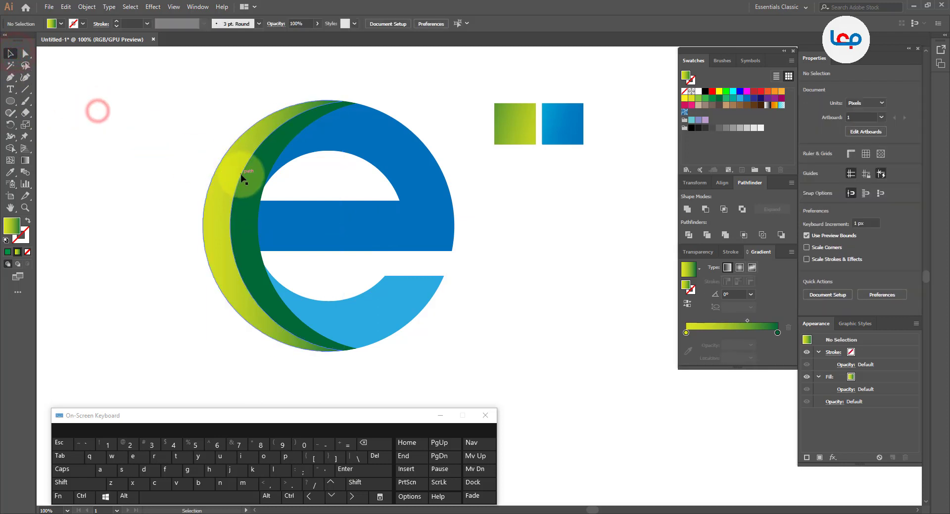
Copy the outer crescent's yellow-green gradient to the inner crescent with the Eyedropper
left_click(249, 176)
left_click(13, 170)
left_click(226, 190)
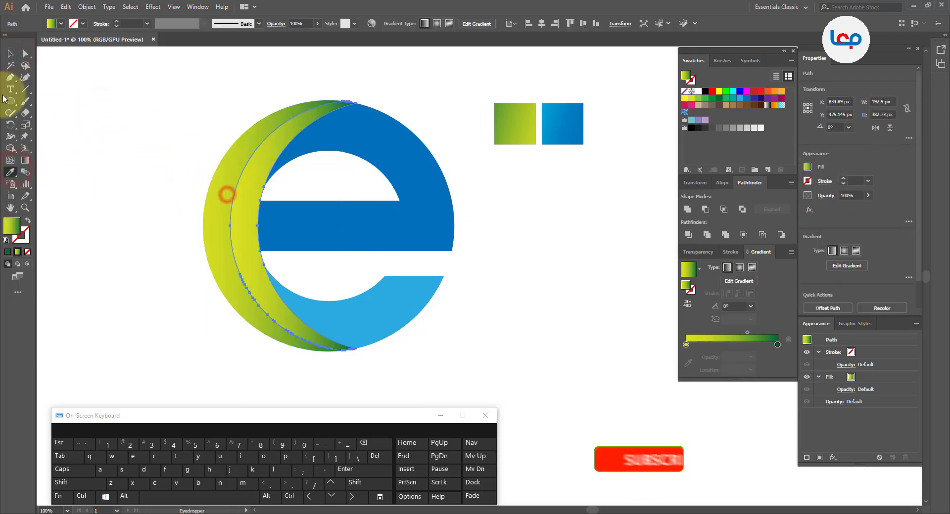
Redraw the inner crescent's gradient at about 1.5°, from well outside the logo on the left to the middle of the e
left_click(23, 162)
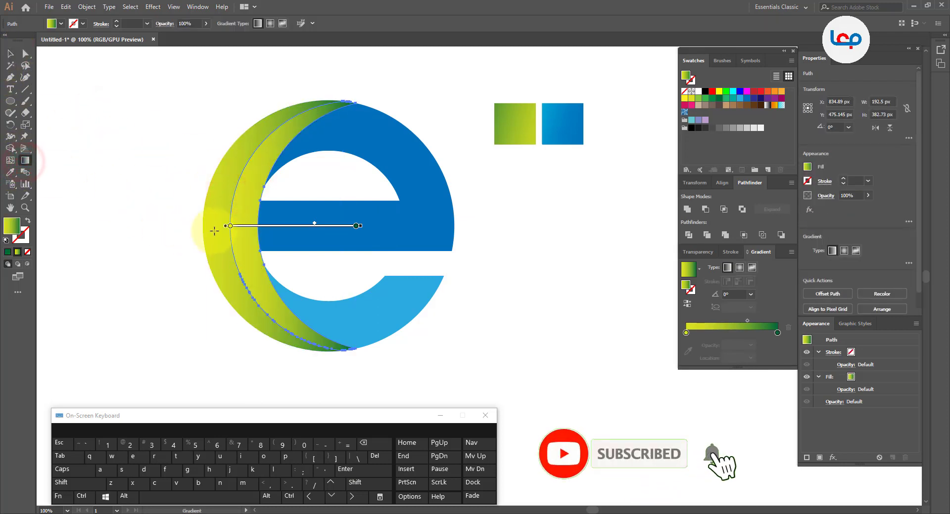
mouse_move(198, 231)
left_mouse_down()
mouse_move(483, 216)
mouse_move(250, 225)
mouse_move(294, 227)
left_mouse_up()
left_click_drag(202, 310, 382, 155)
left_click_drag(131, 245, 331, 239)
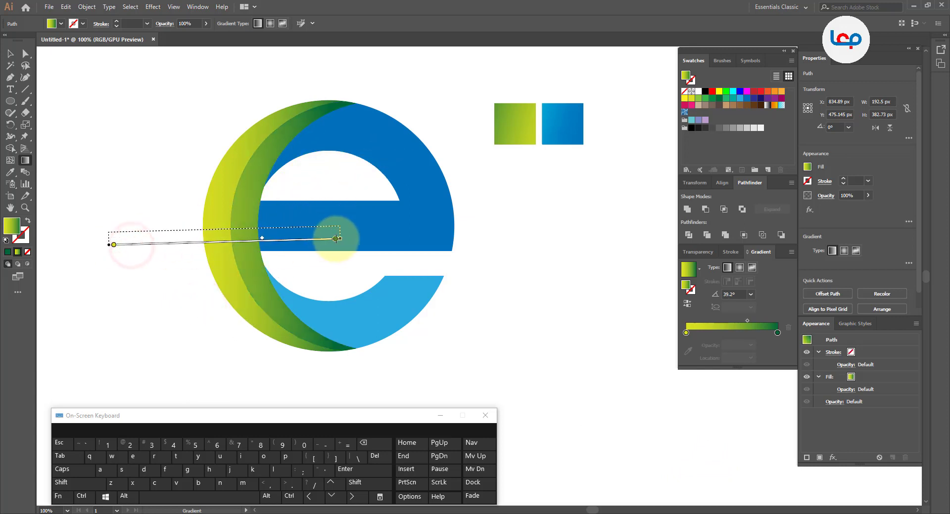
left_click(10, 53)
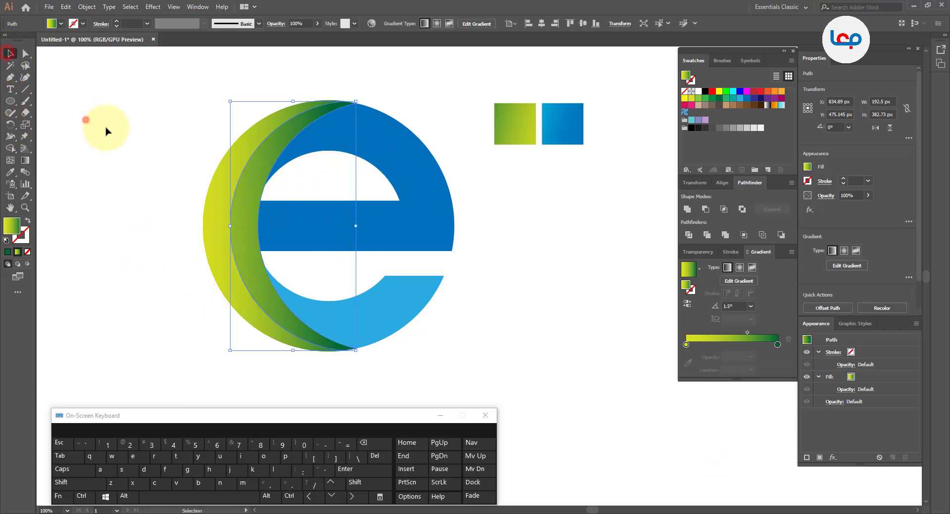
left_click(86, 118)
Try a gradient on the outer crescent that starts well outside the logo on the left, and undo it
left_click(227, 226)
left_click(25, 160)
left_click_drag(119, 229, 300, 228)
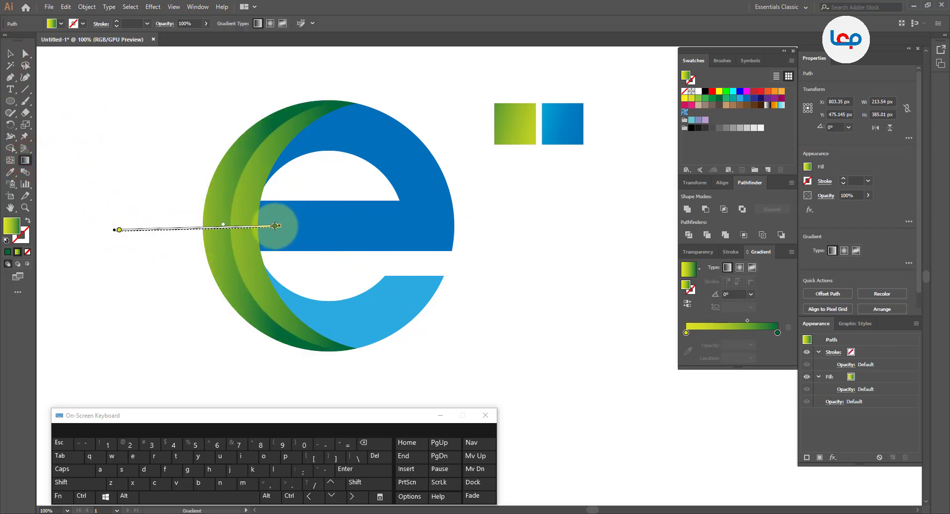
left_click_drag(276, 226, 297, 225)
key("ctrl+z")
left_click(10, 53)
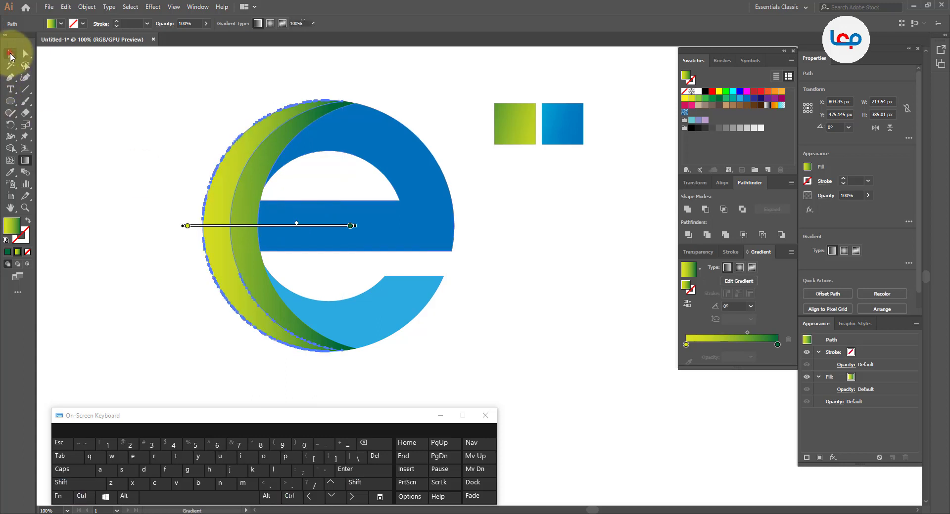
left_click(144, 128)
scroll(222, 212, "down", 2)
left_click(239, 288)
scroll(204, 220, "up", 1)
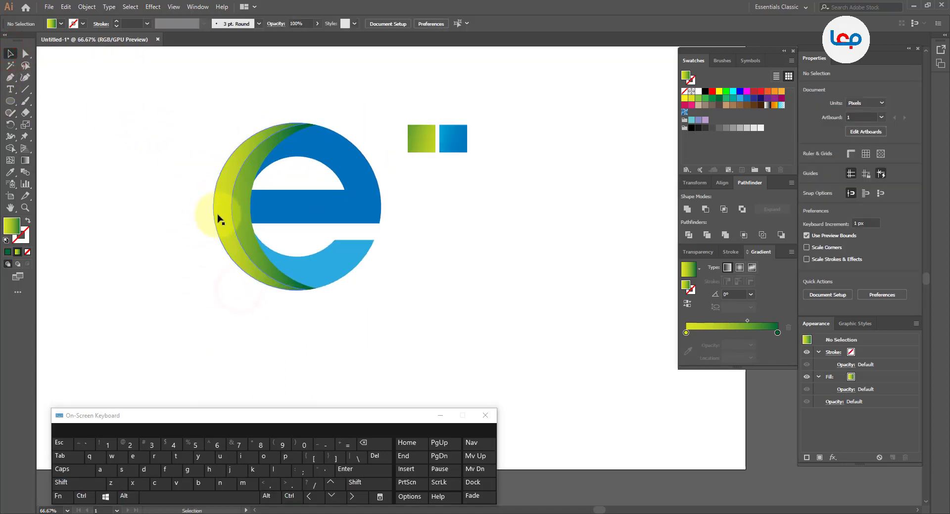
left_click(218, 218)
left_click(80, 178)
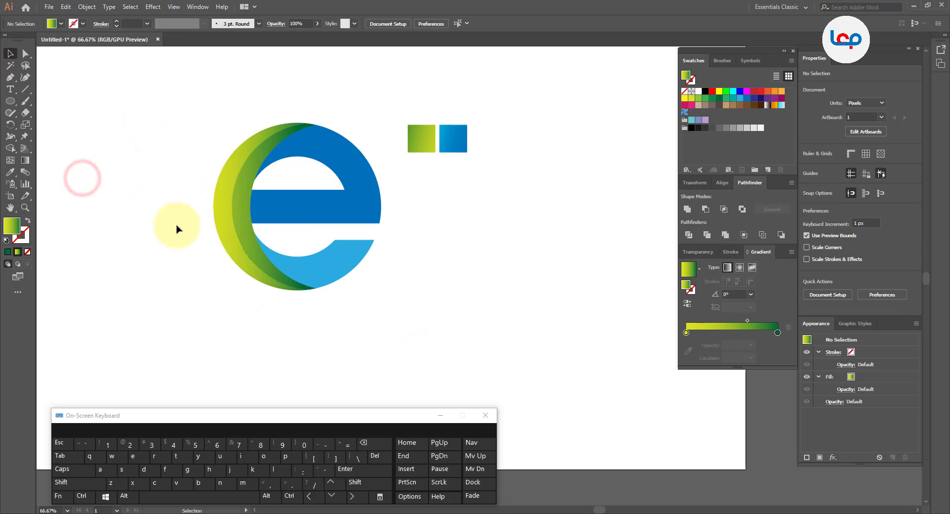
Apply the blue sample square's gradient to the e's upper part and crossbar, running horizontally from left of the logo to its right edge
left_click(376, 201)
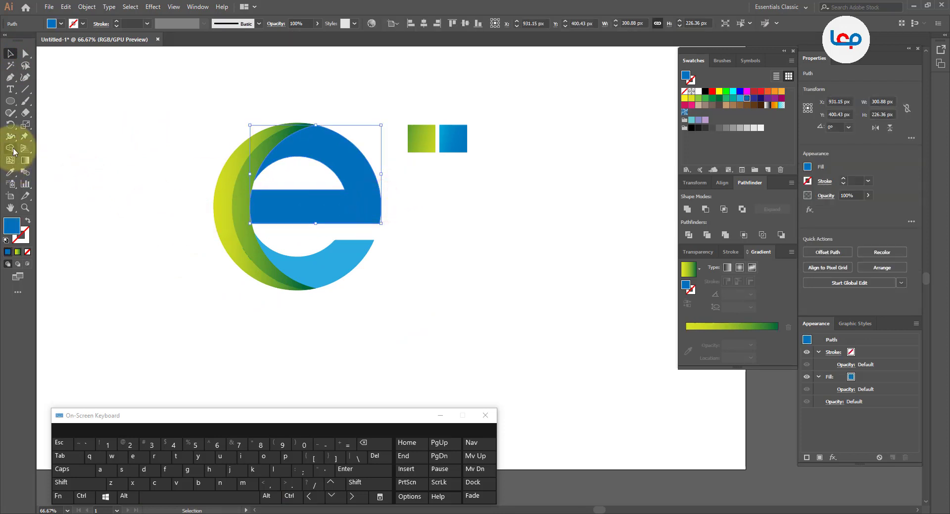
left_click(14, 171)
left_click(453, 141)
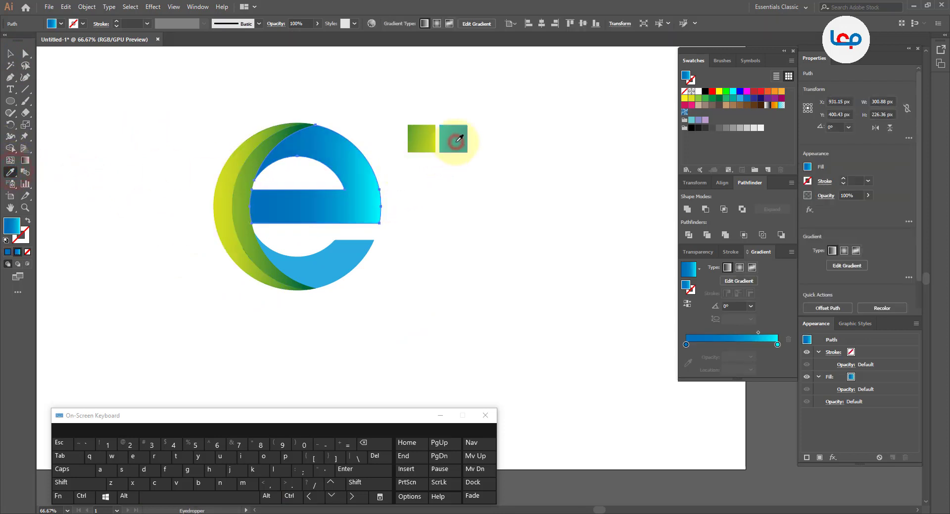
left_click(25, 160)
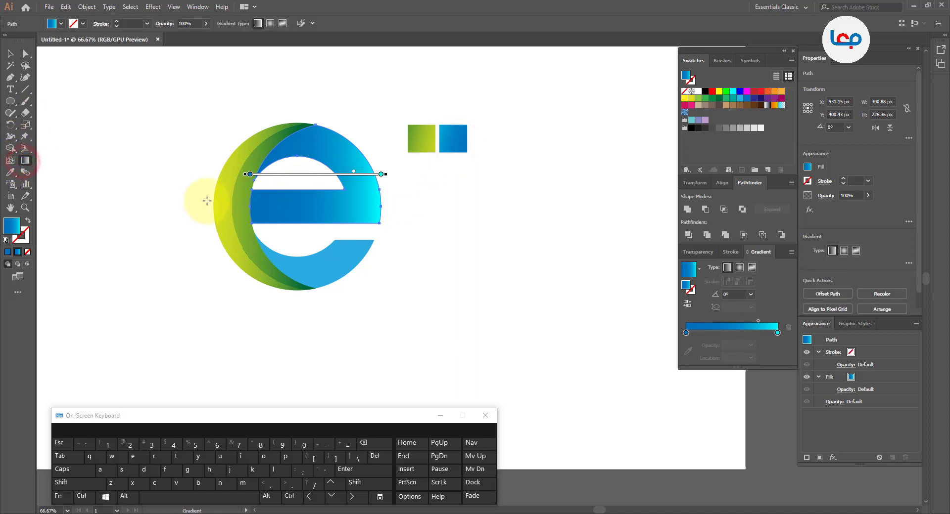
left_click_drag(206, 200, 375, 201)
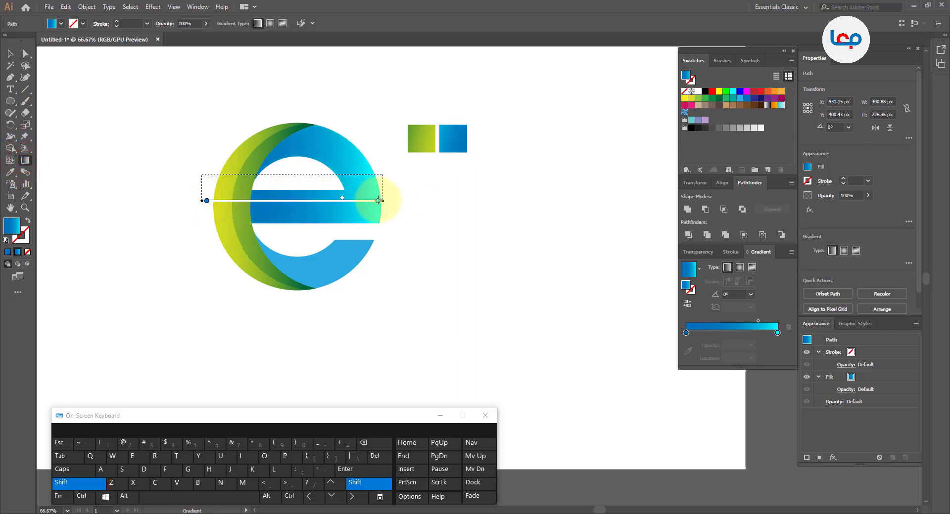
left_click(9, 52)
left_click(84, 127)
Copy the blue sample square's gradient to the lower arc of the e with the Eyedropper
left_click(340, 268)
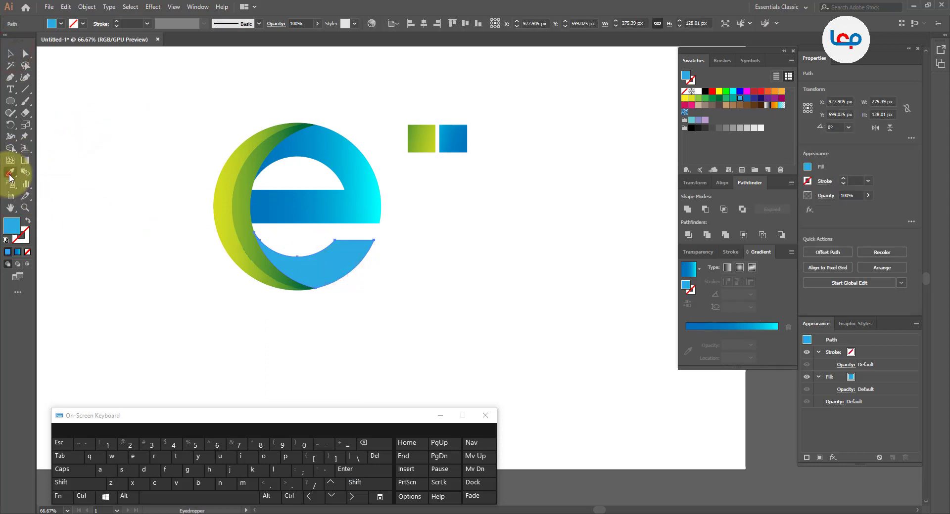
left_click(363, 165)
left_click(454, 138)
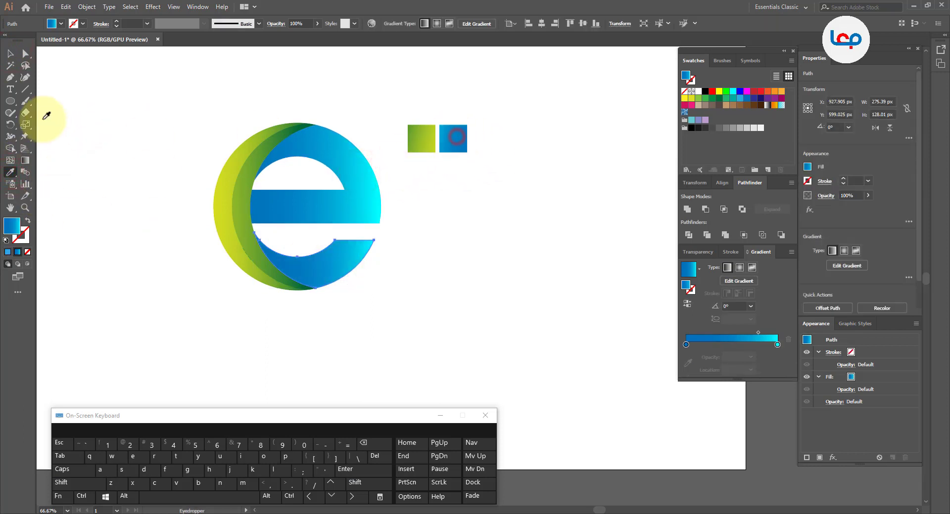
Redraw the lower arc's blue gradient diagonally down to the right at about -40°, starting outside the logo's upper left
left_click(24, 160)
left_click_drag(207, 240, 336, 268)
mouse_move(197, 217)
left_mouse_down()
mouse_move(355, 267)
mouse_move(434, 352)
mouse_move(342, 307)
left_mouse_up()
left_click_drag(195, 173, 343, 296)
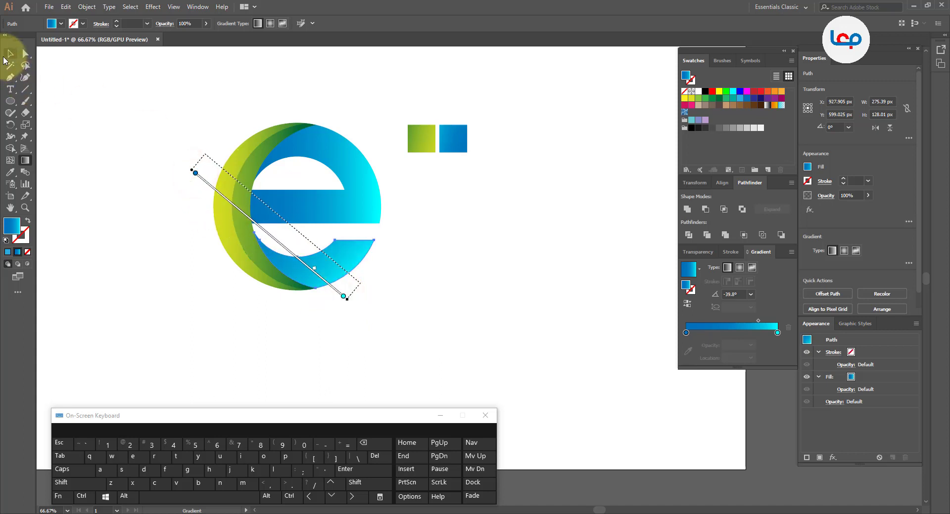
left_click(9, 55)
left_click(125, 124)
Tilt the blue gradient on the e's upper part and crossbar to about -7.4°, ending just past the logo's right edge
left_click(357, 201)
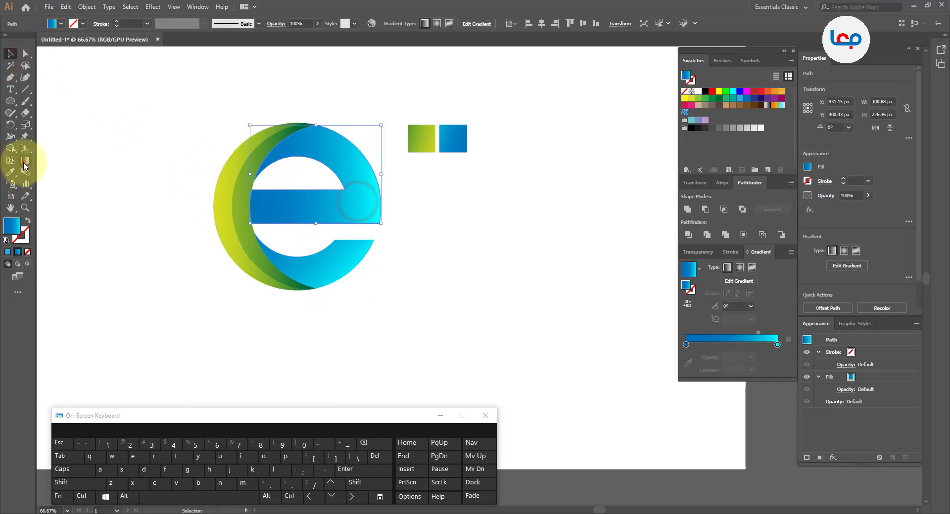
left_click(25, 161)
left_click_drag(198, 201, 385, 226)
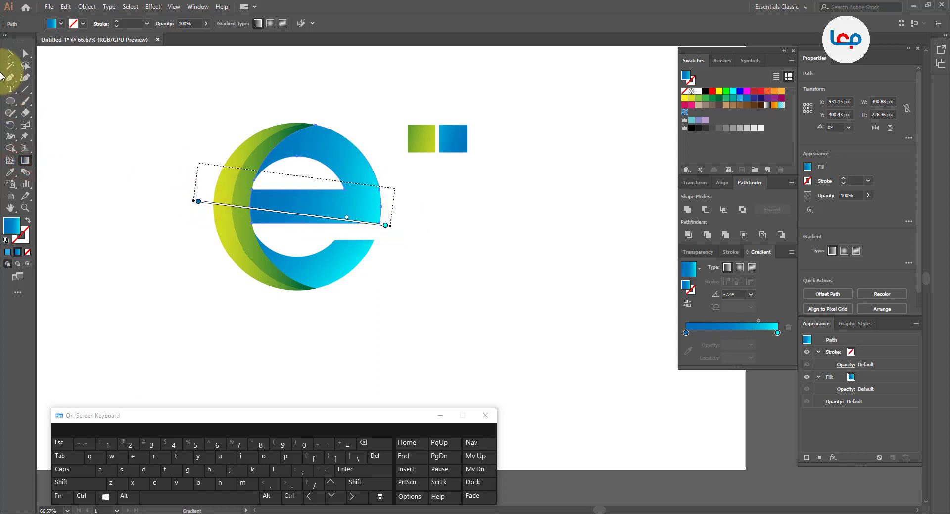
left_click(9, 53)
left_click(114, 122)
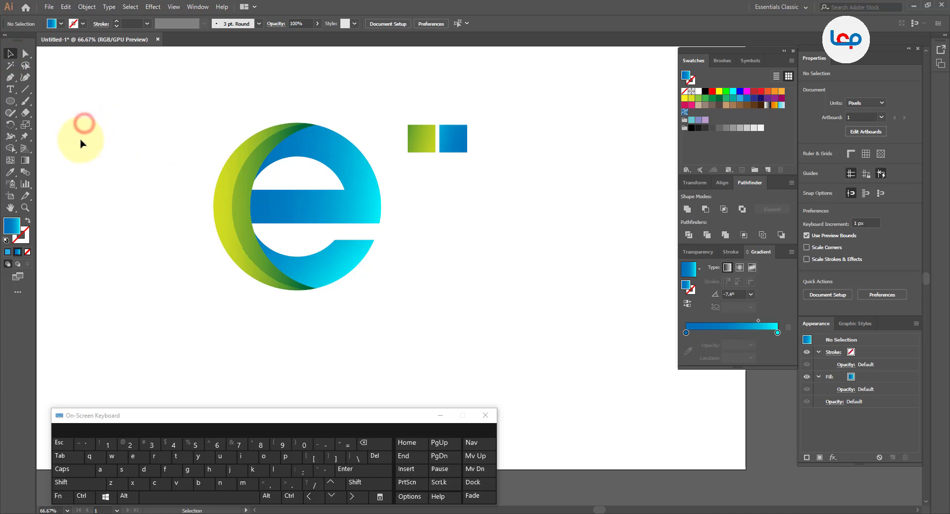
left_click(81, 142)
Delete the green and blue sample squares and the stray leftover path beside them
left_click_drag(405, 203, 371, 265)
left_click(429, 260)
scroll(291, 222, "down", 1)
left_click(370, 269)
left_click_drag(462, 143, 385, 181)
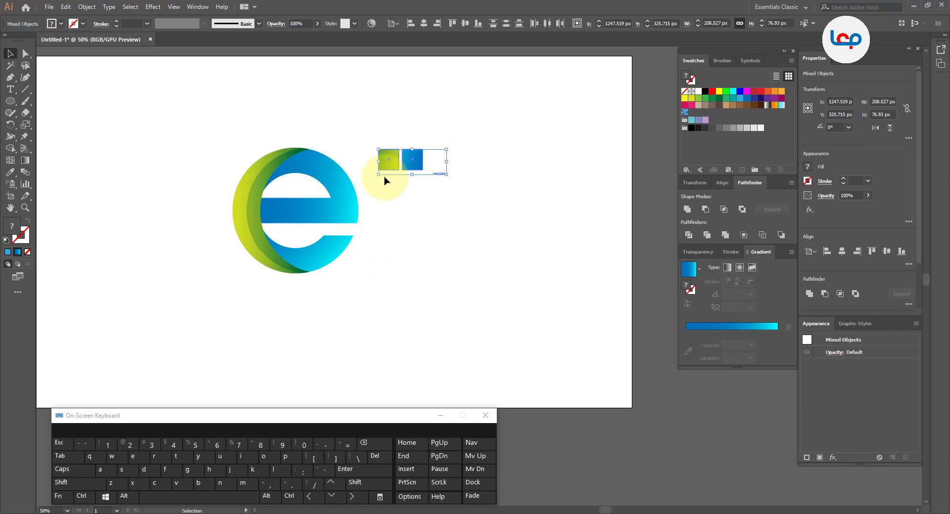
left_click(439, 210)
left_click_drag(458, 126, 382, 173)
key("Delete")
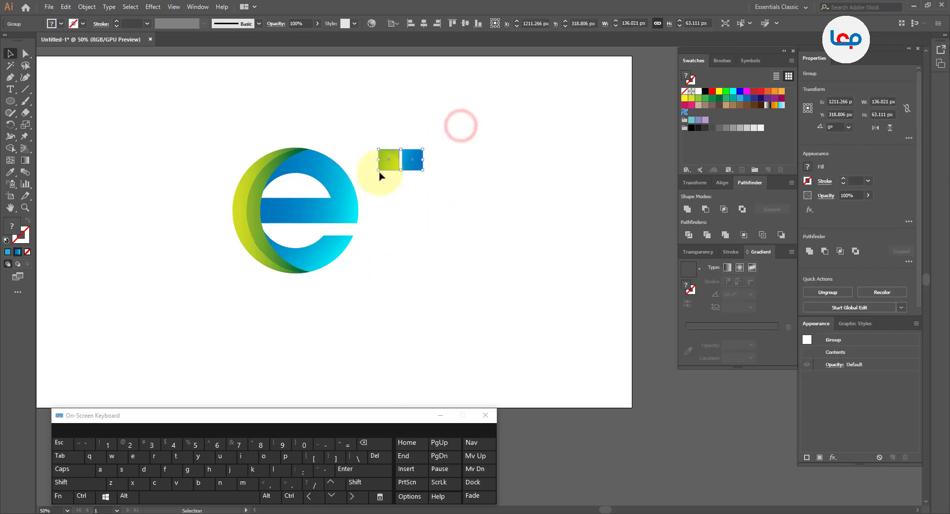
left_click_drag(468, 129, 387, 233)
key("Delete")
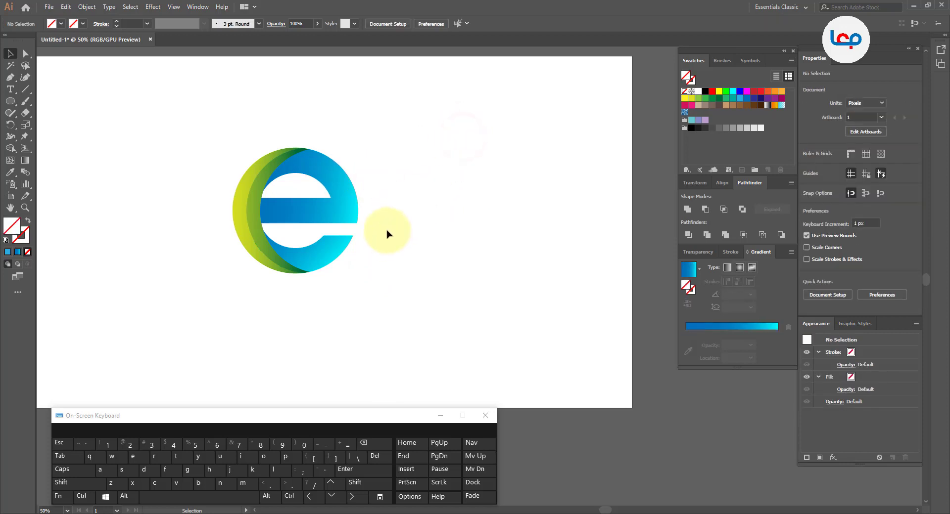
Try several gradient directions on the inner crescent, ending with a reversed one at about -179°
scroll(224, 145, "up", 1)
left_click(263, 205)
left_click(24, 159)
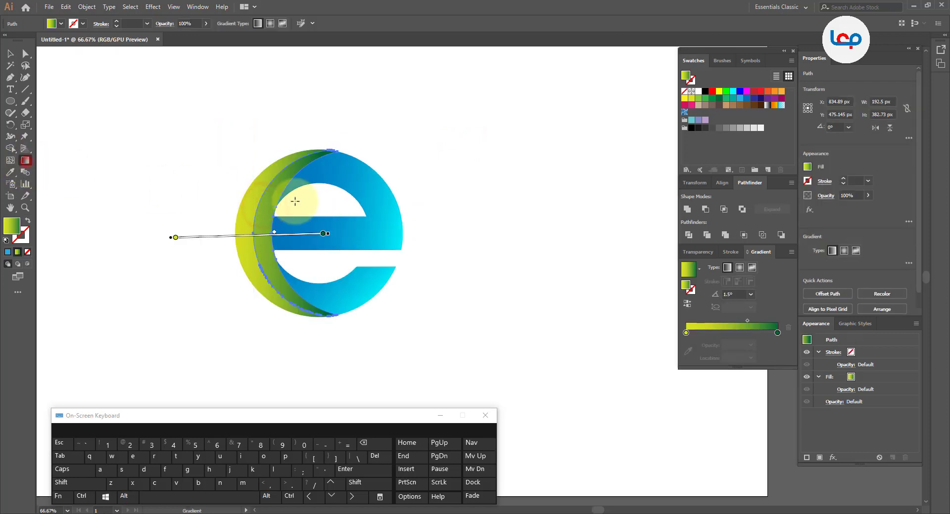
left_click_drag(282, 172, 291, 307)
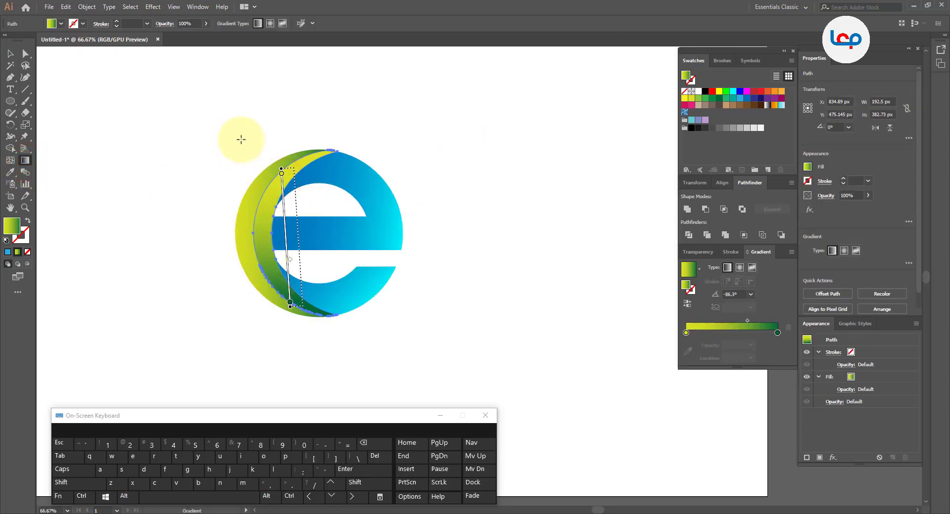
left_click_drag(236, 126, 477, 170)
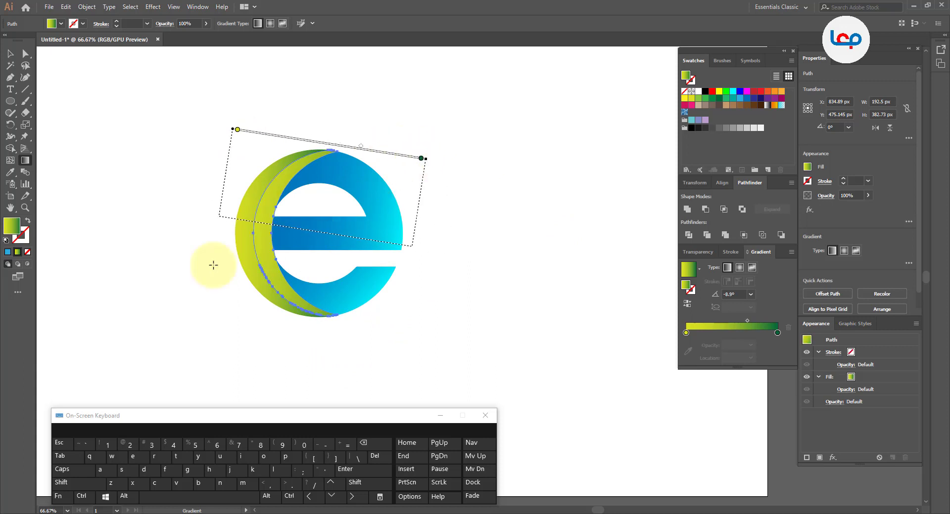
left_click_drag(234, 257, 415, 257)
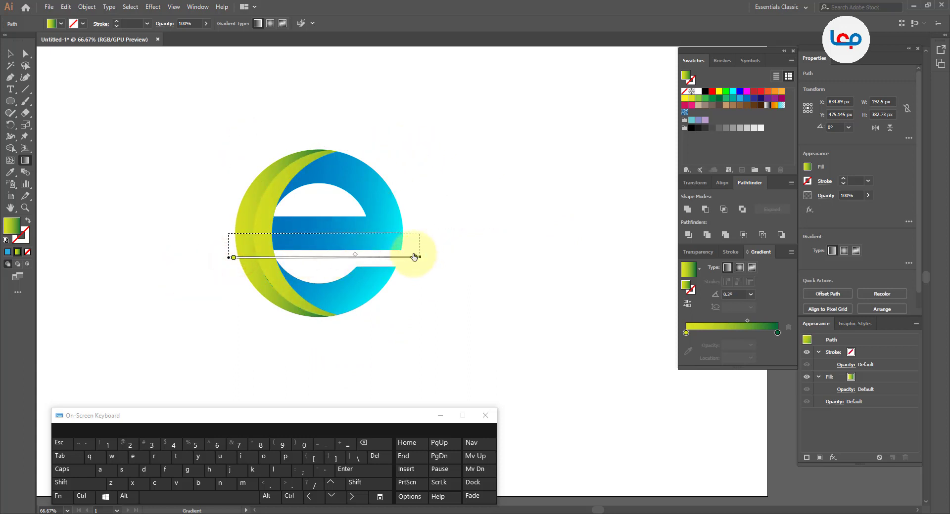
mouse_move(407, 223)
left_mouse_down()
mouse_move(228, 237)
mouse_move(224, 224)
mouse_move(179, 224)
mouse_move(208, 226)
left_mouse_up()
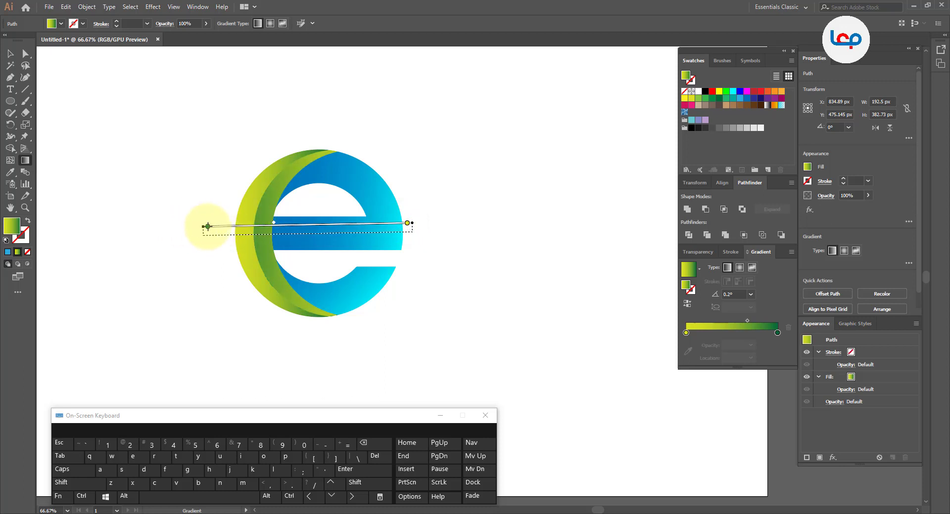
left_click(10, 53)
left_click(113, 127)
Try a reversed diagonal gradient at about 157° on the outer crescent
left_click(239, 240)
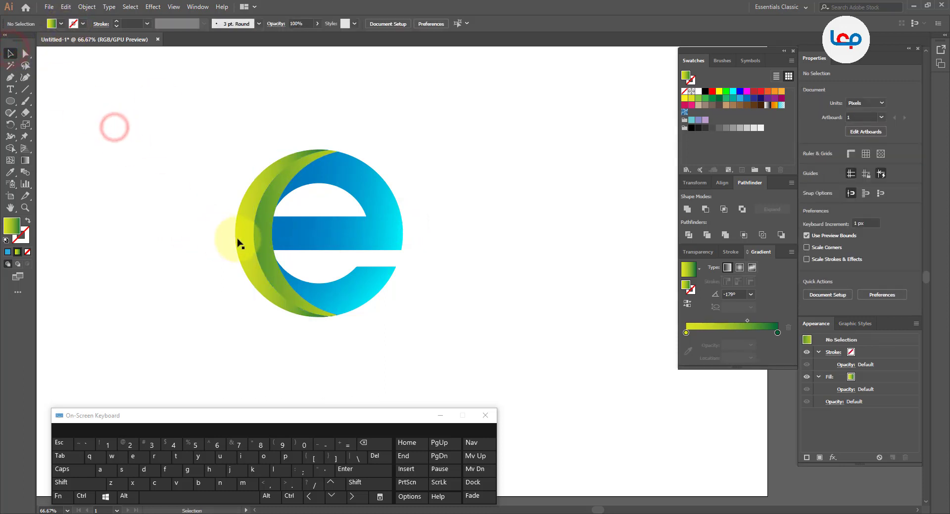
left_click(25, 161)
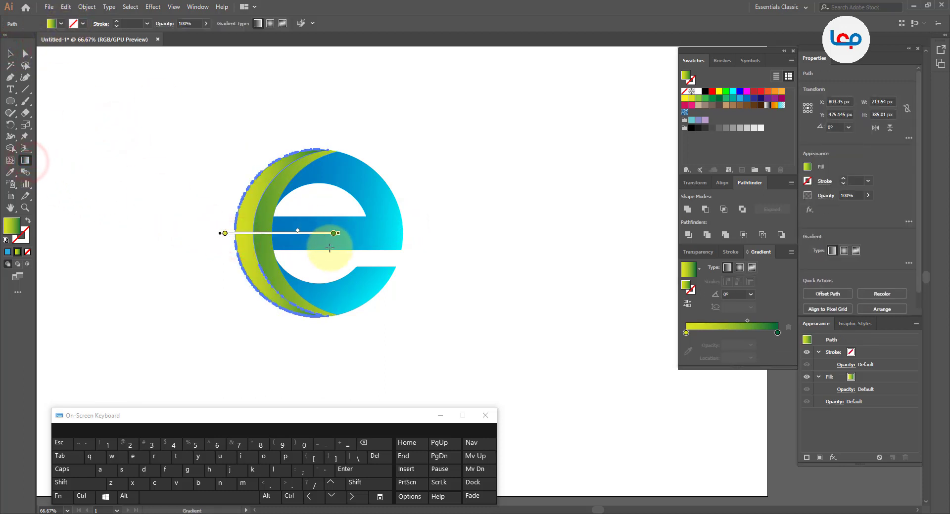
mouse_move(329, 247)
left_mouse_down()
mouse_move(199, 248)
mouse_move(219, 225)
mouse_move(187, 220)
mouse_move(186, 179)
mouse_move(186, 188)
left_mouse_up()
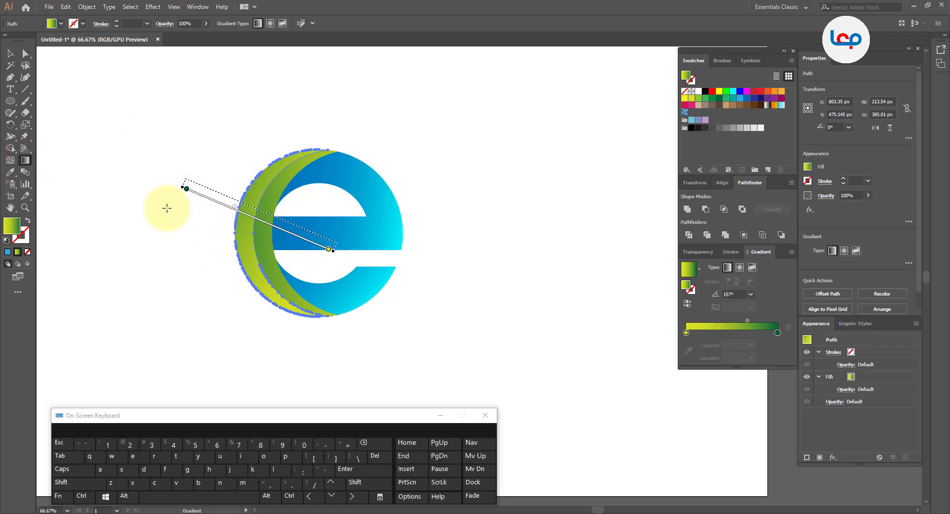
left_click(10, 53)
left_click(166, 118)
scroll(395, 282, "down", 2)
scroll(330, 172, "up", 2)
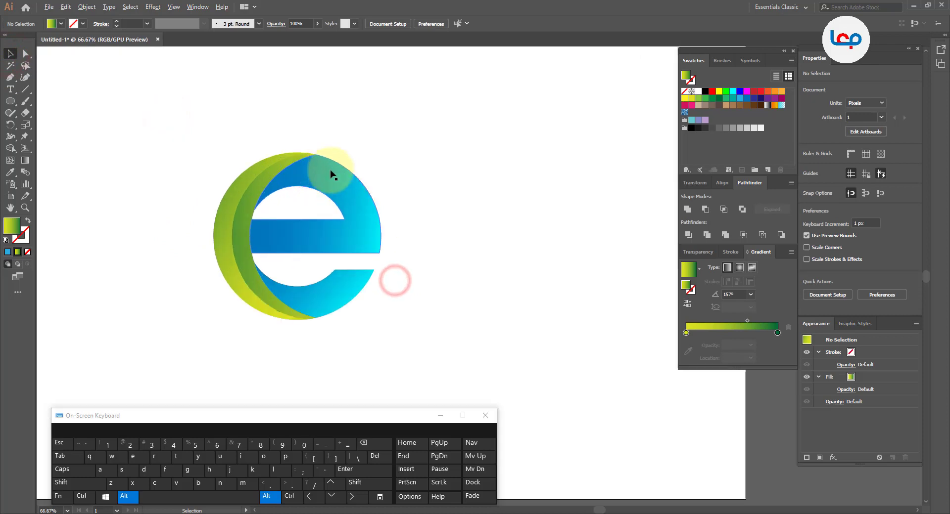
Undo the latest gradient direction changes on the outer and inner crescents
key("ctrl+z")
key("ctrl+z")
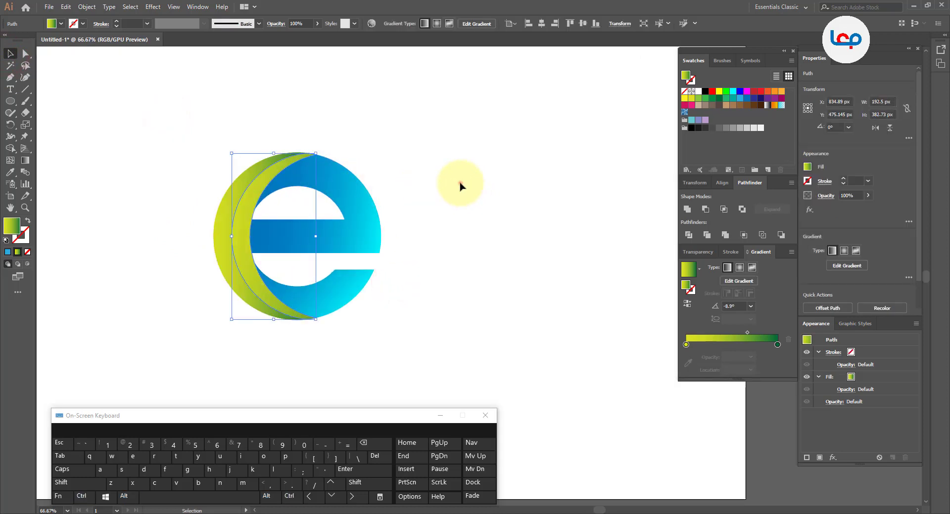
key("ctrl+z")
left_click(459, 186, "ctrl")
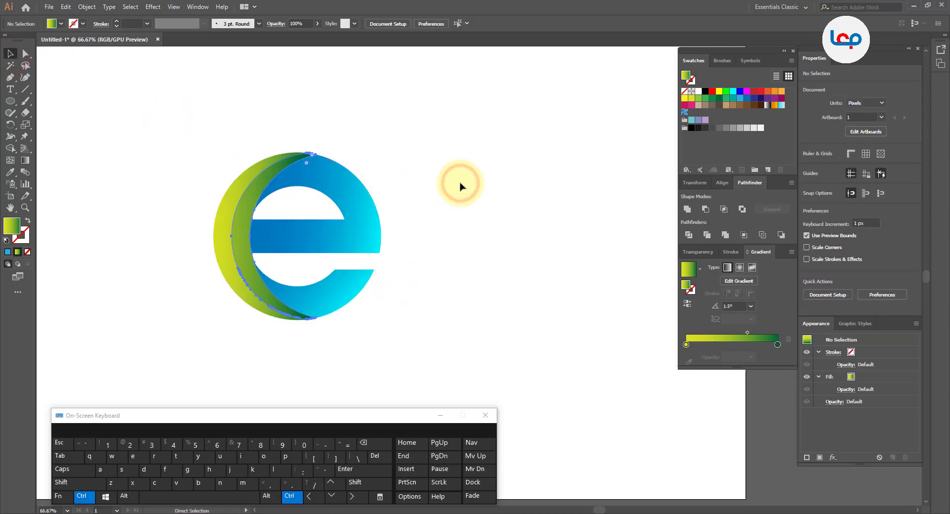
left_click(459, 186)
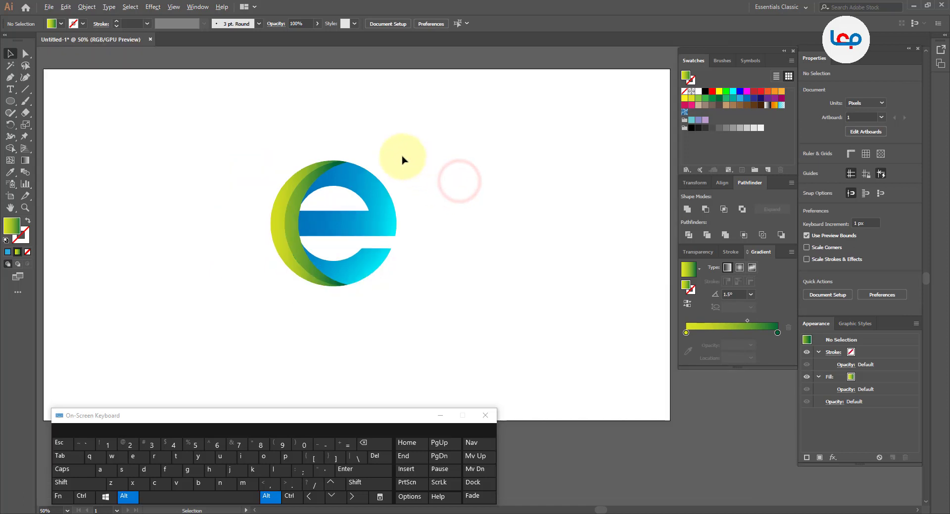
Group the logo's parts and enlarge the e to about 470 px wide and high, placed slightly right of the artboard's centre
left_click_drag(452, 162, 197, 357)
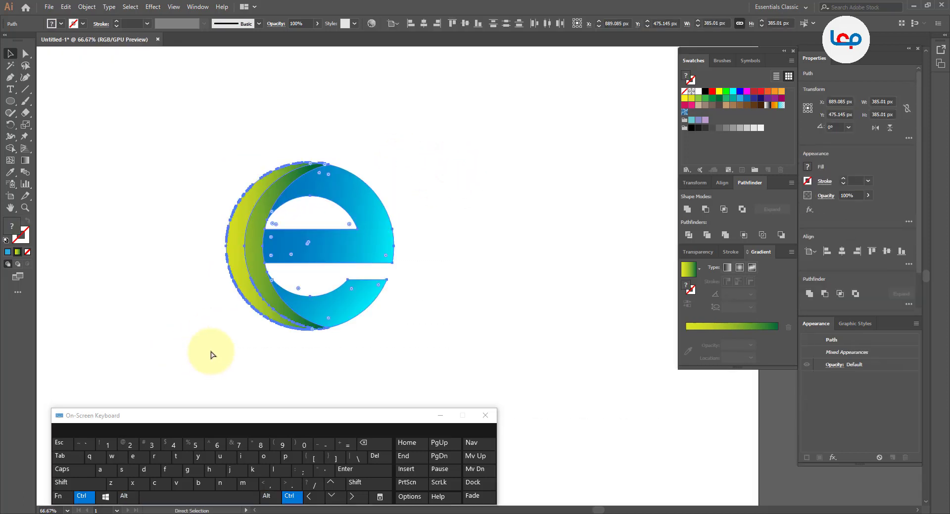
left_click(246, 363)
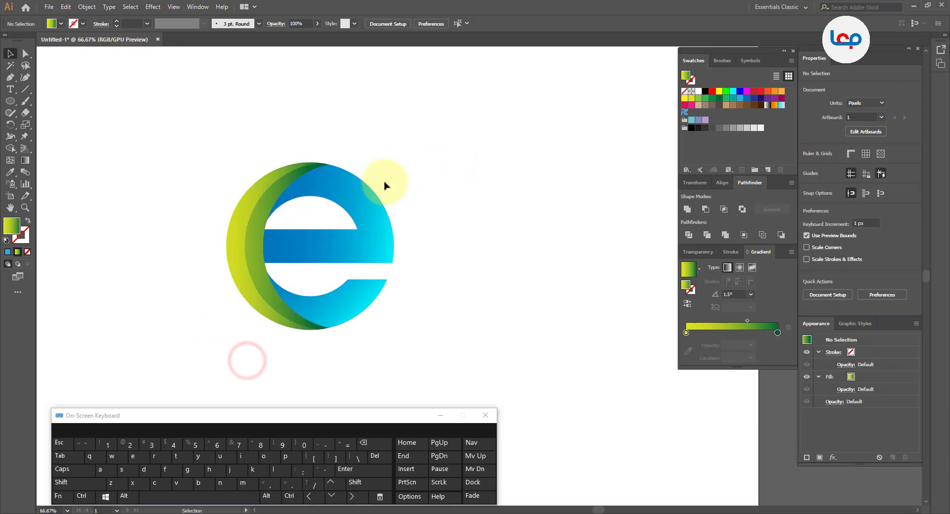
scroll(388, 203, "down", 1)
left_click_drag(369, 225, 462, 218)
left_click_drag(475, 176, 530, 197)
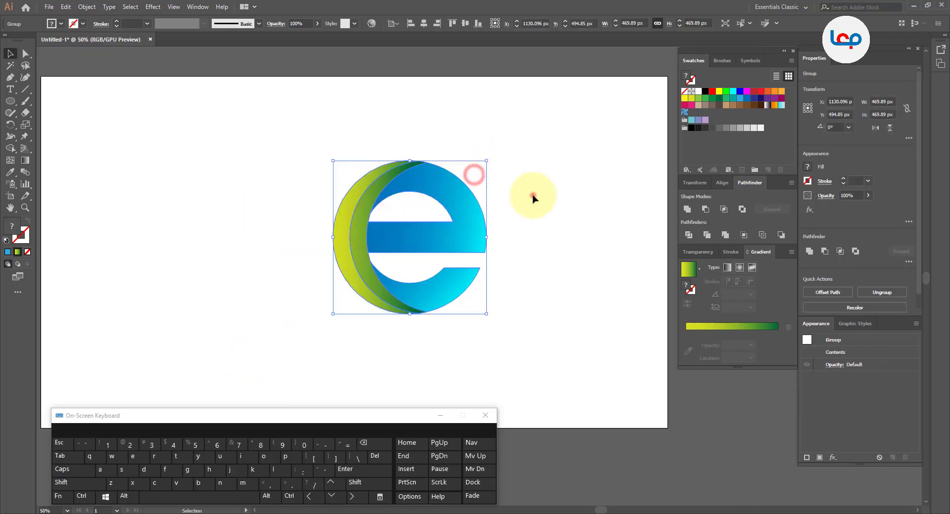
left_click(531, 199)
scroll(503, 200, "up", 1)
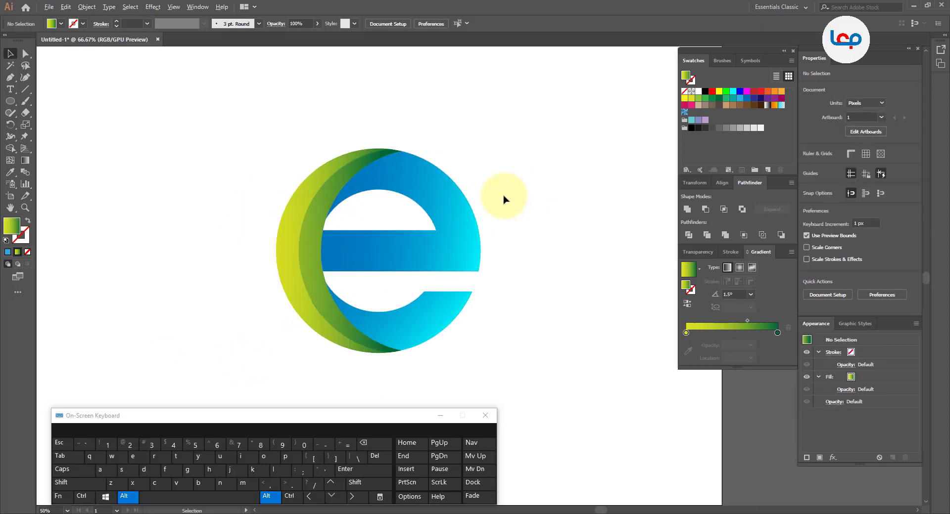